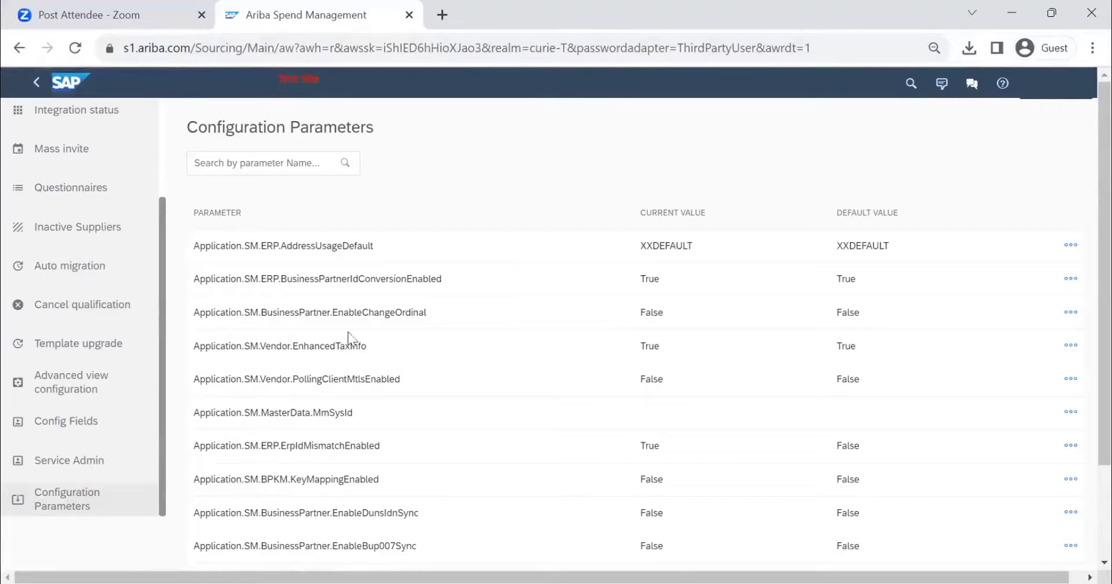
Examine the Application.SM.Vendor.EnhancedTaxInfo configuration parameter, its current value and the actions available for it
drag(373, 346, 201, 345)
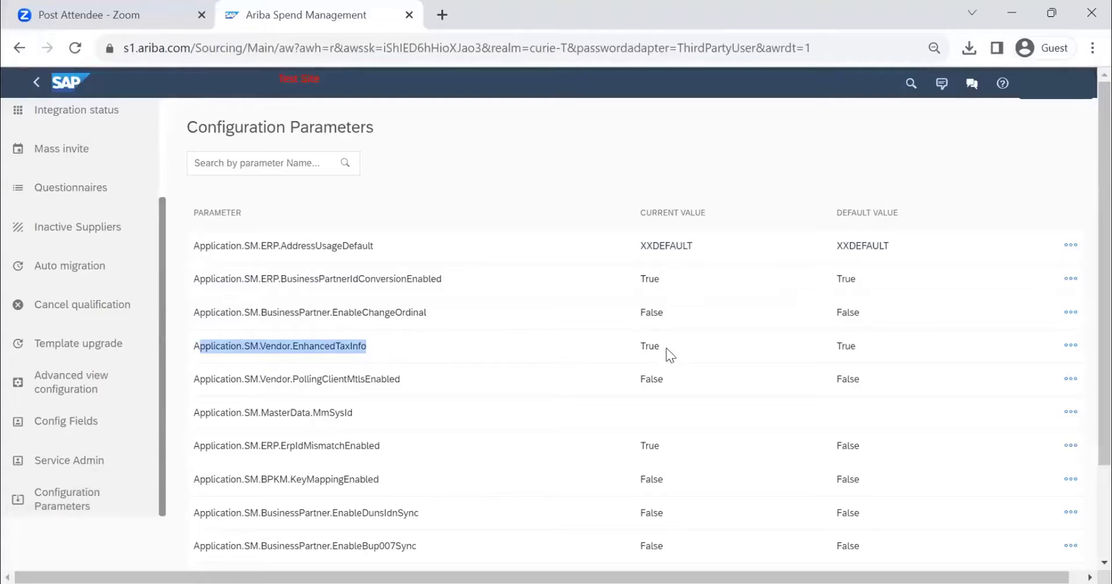
drag(663, 348, 637, 350)
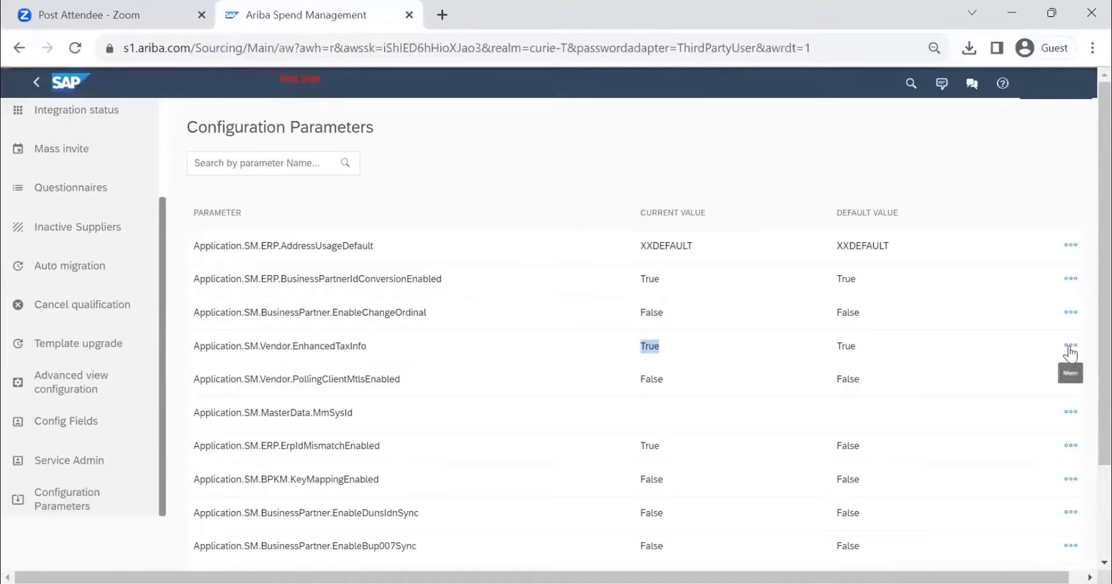
click(1071, 380)
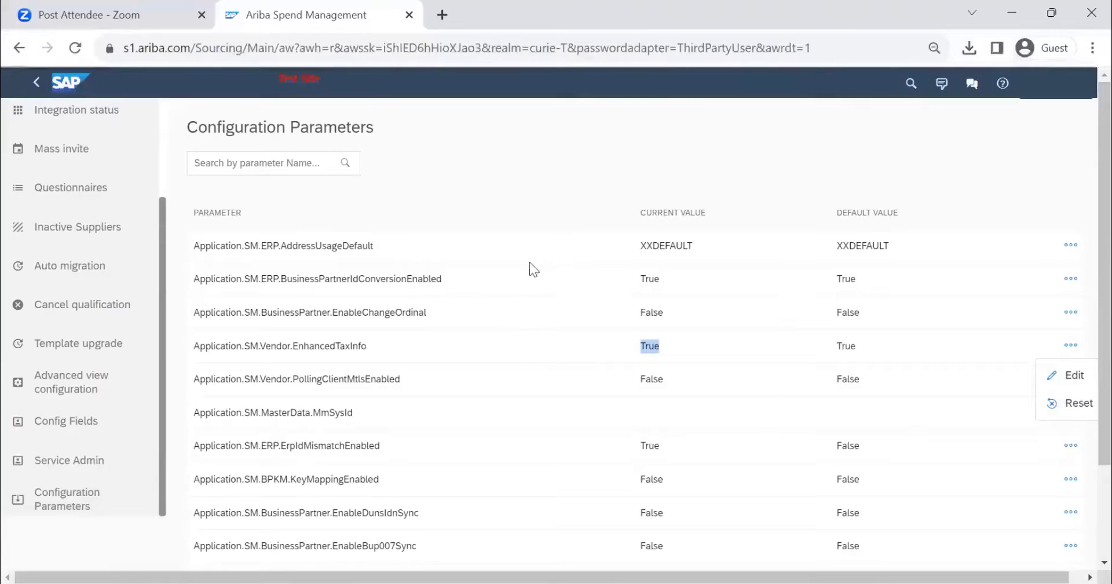
scroll(535, 419, down, 1)
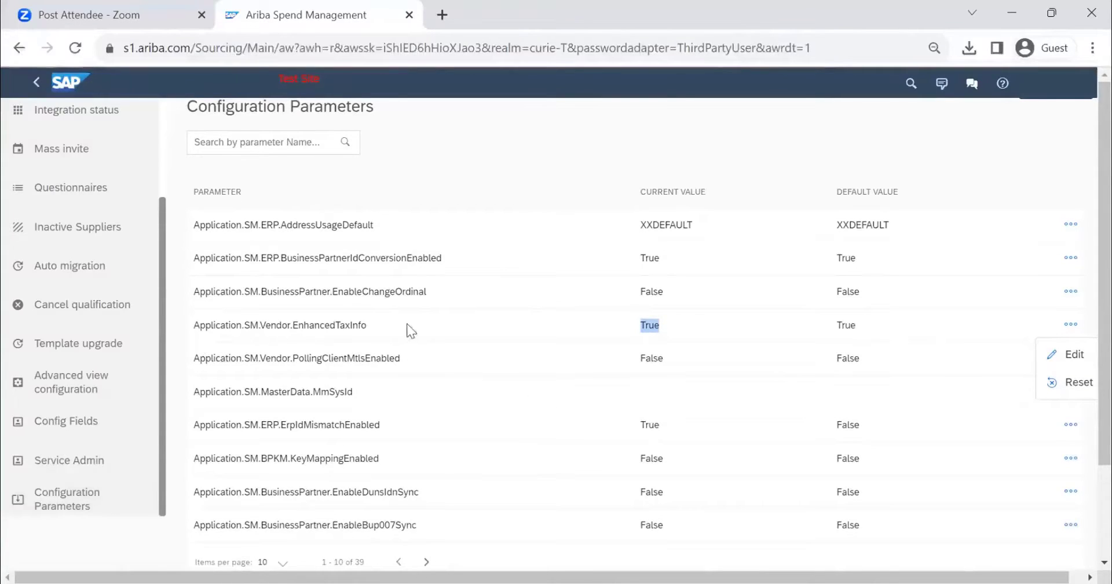
scroll(407, 323, down, 3)
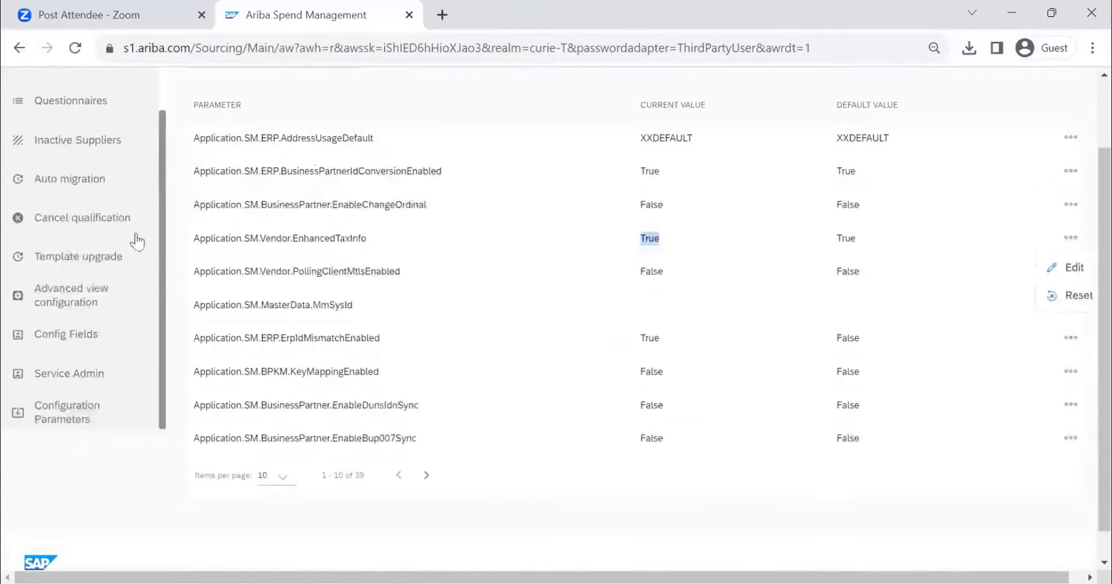
scroll(408, 282, up, 1)
scroll(549, 183, up, 3)
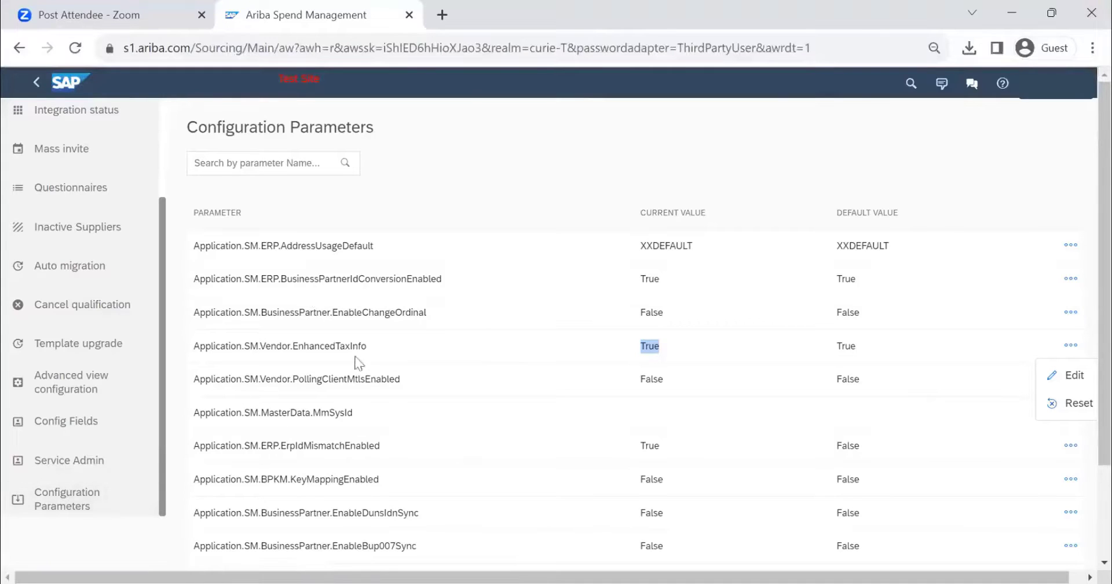
Browse the second page of the supplier management configuration parameters
scroll(359, 371, down, 1)
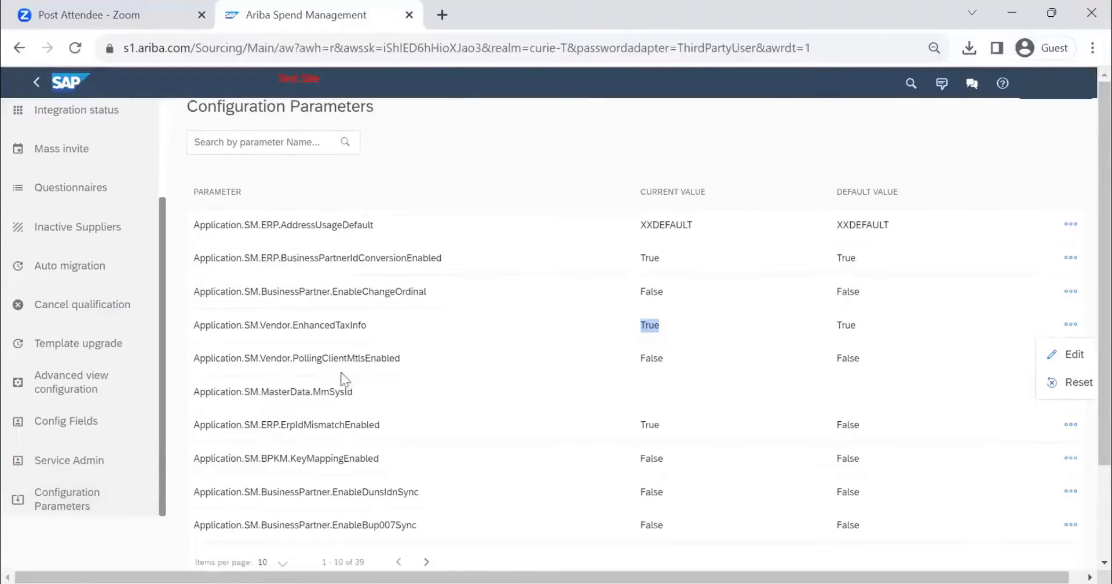
click(423, 561)
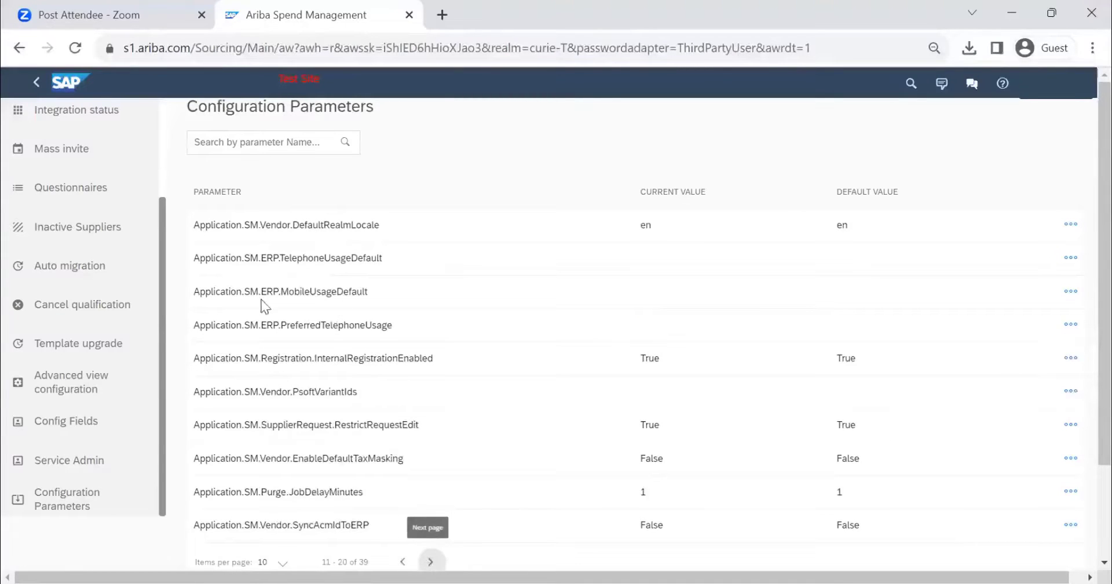
scroll(284, 295, up, 1)
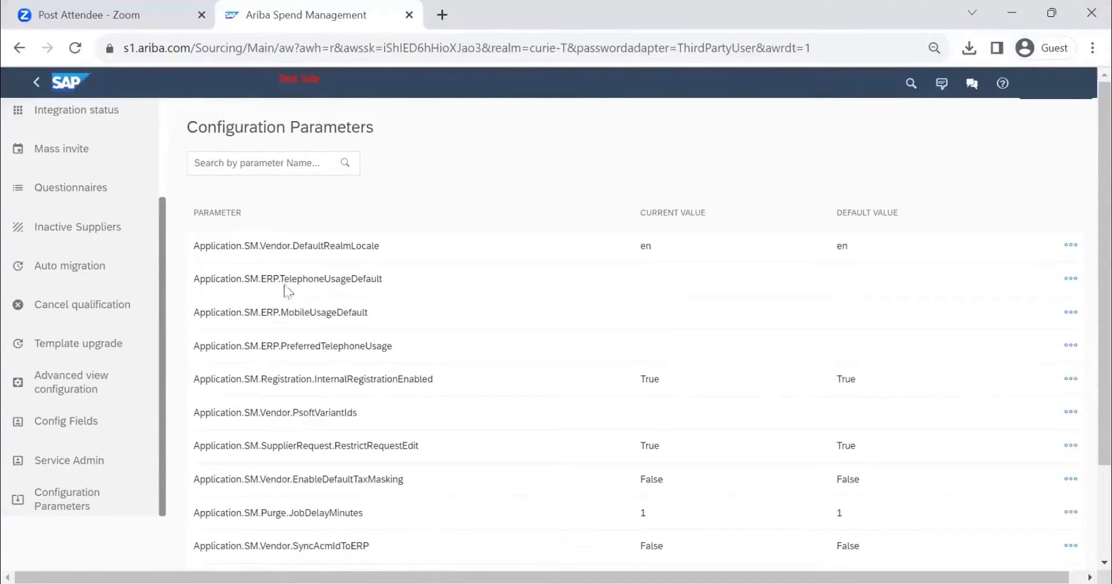
Return to the main dashboard, open Core Administration and look over the available administration managers
click(68, 85)
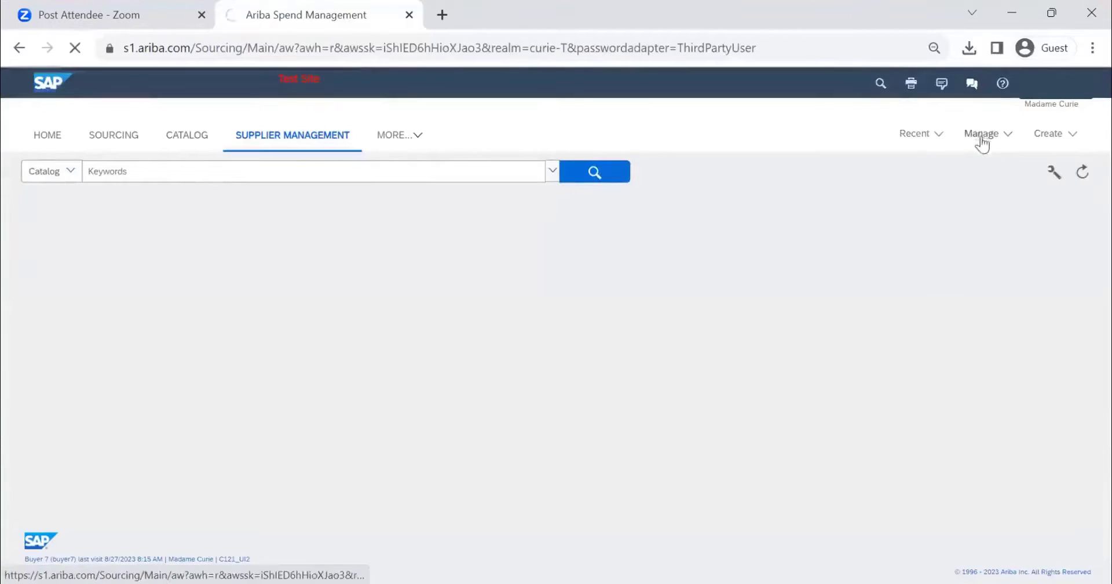
click(983, 136)
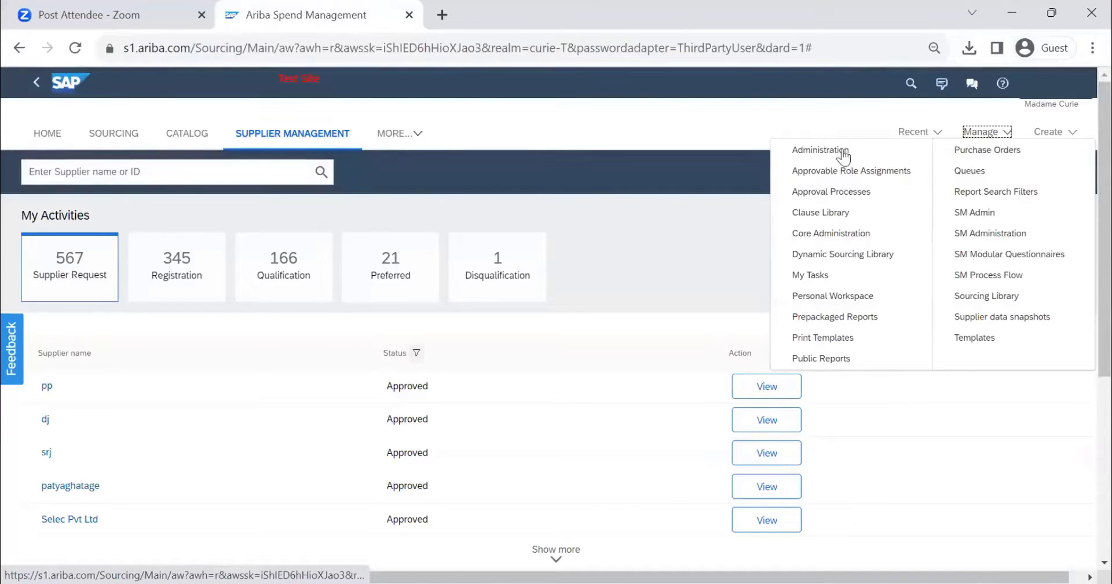
click(828, 234)
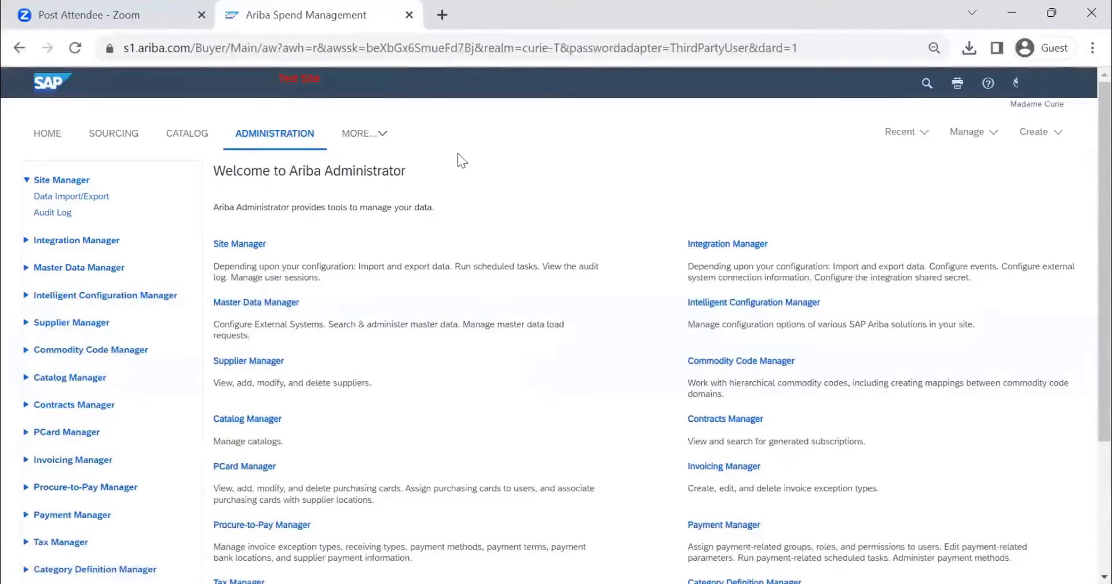
scroll(74, 527, down, 1)
scroll(58, 498, down, 2)
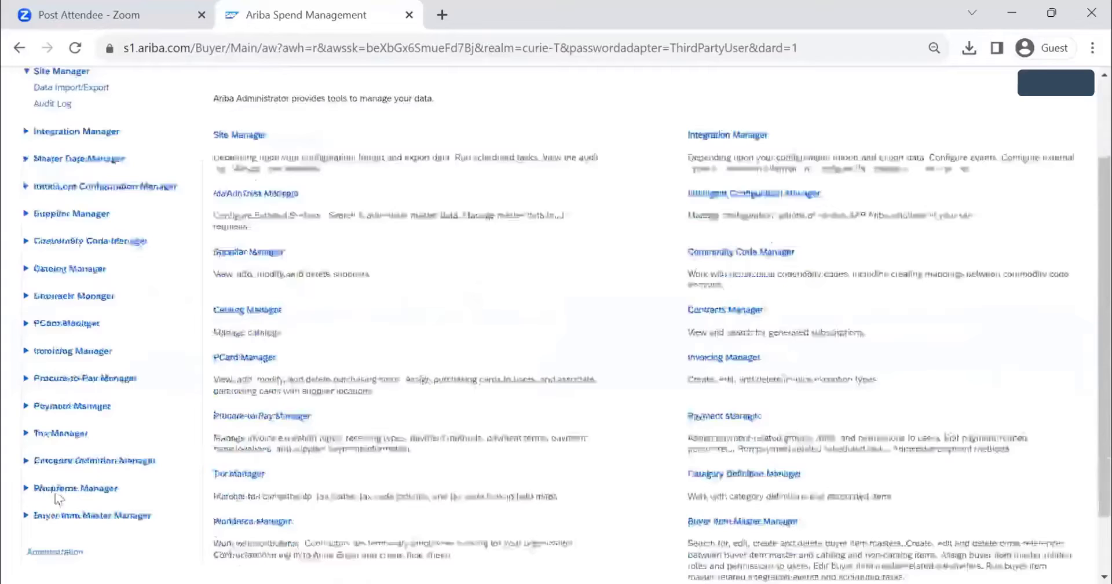
scroll(58, 498, down, 1)
scroll(174, 268, up, 4)
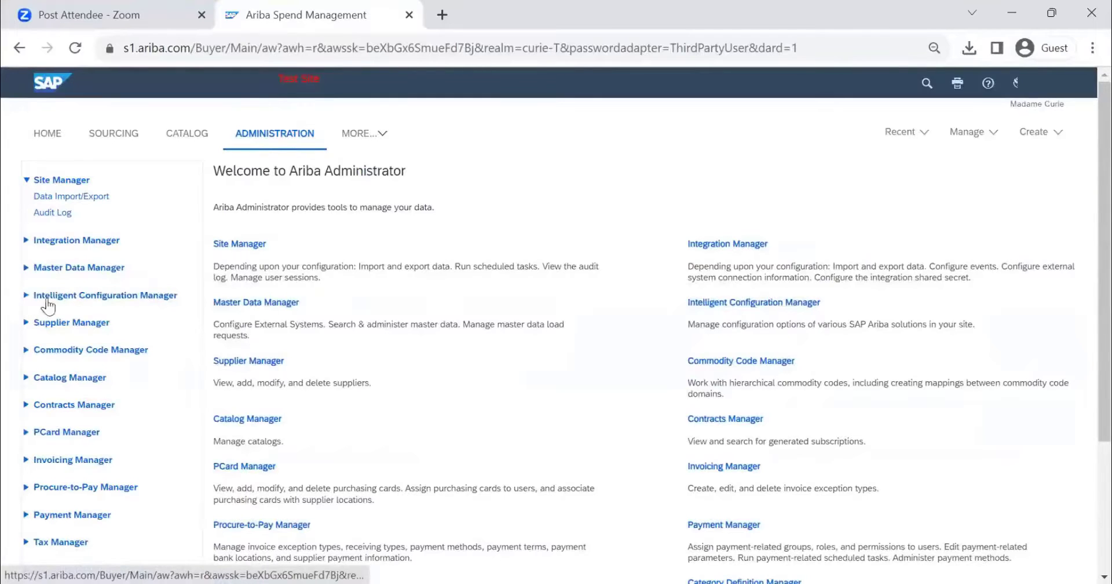
Open Manage Configurations under Intelligent Configuration Manager and continue to its workspace
click(114, 297)
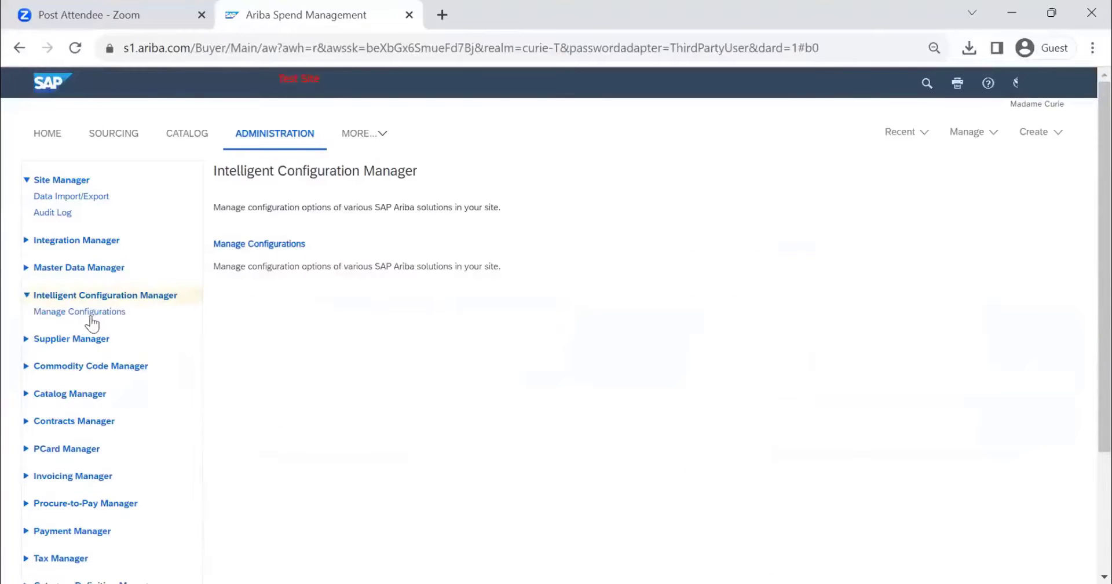
click(91, 313)
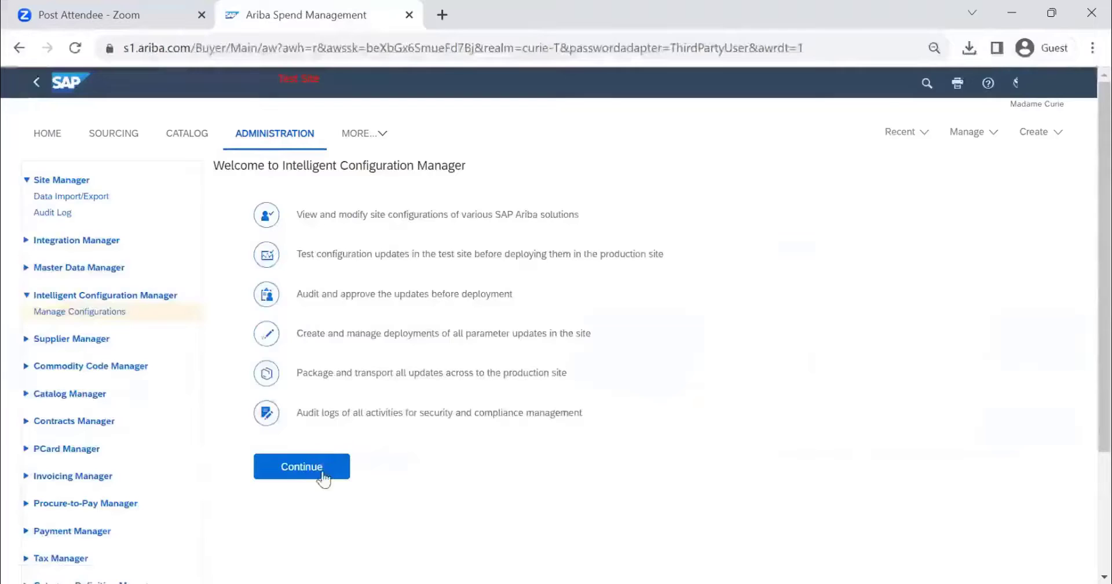
click(322, 474)
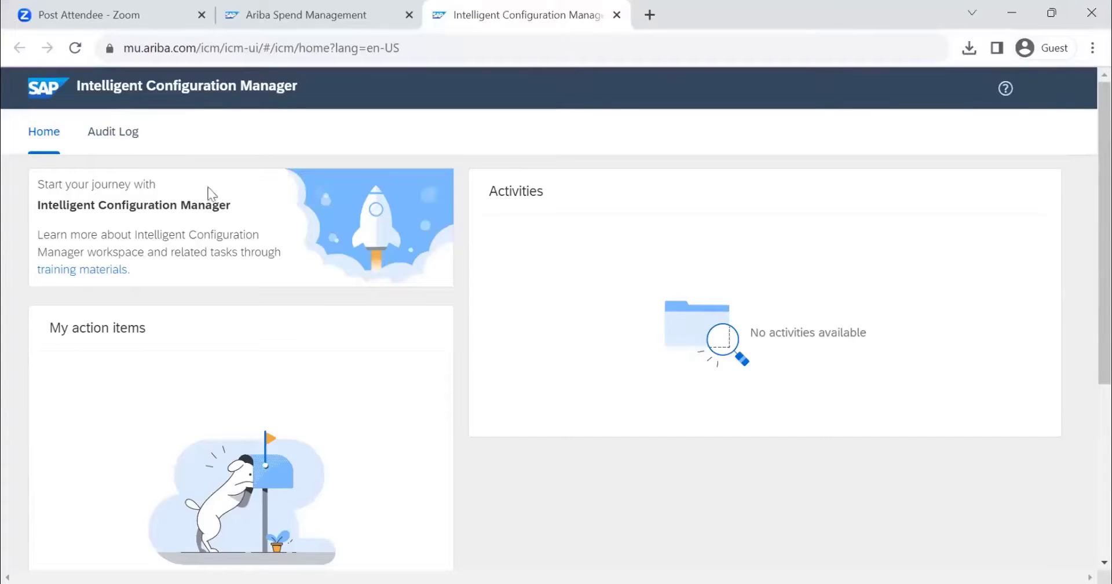
Examine the Intelligent Configuration Manager home page and compare it with the welcome page listing its capabilities
scroll(243, 341, down, 5)
scroll(237, 335, up, 5)
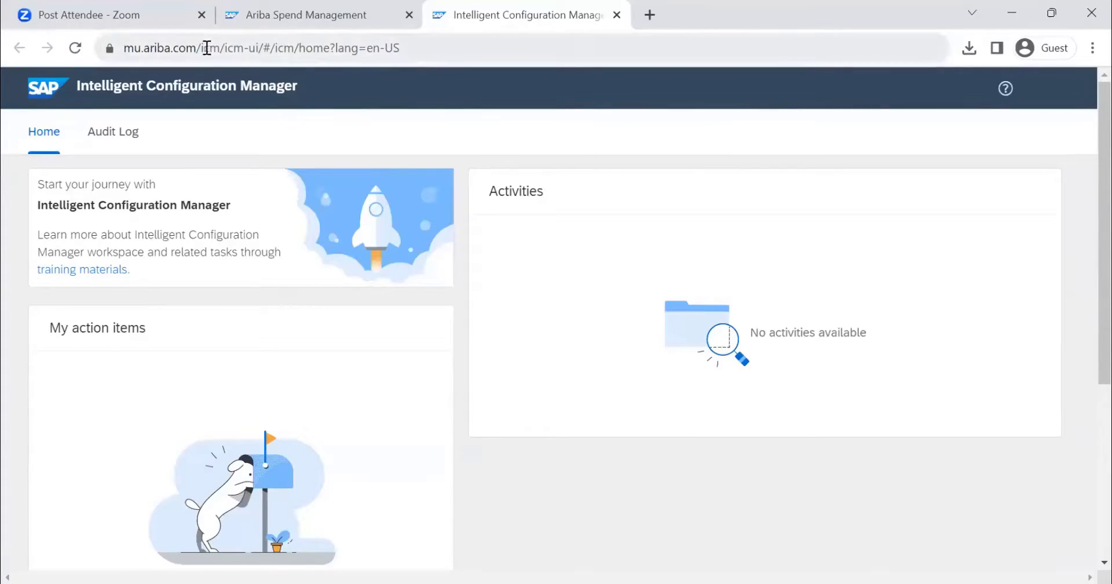
click(312, 26)
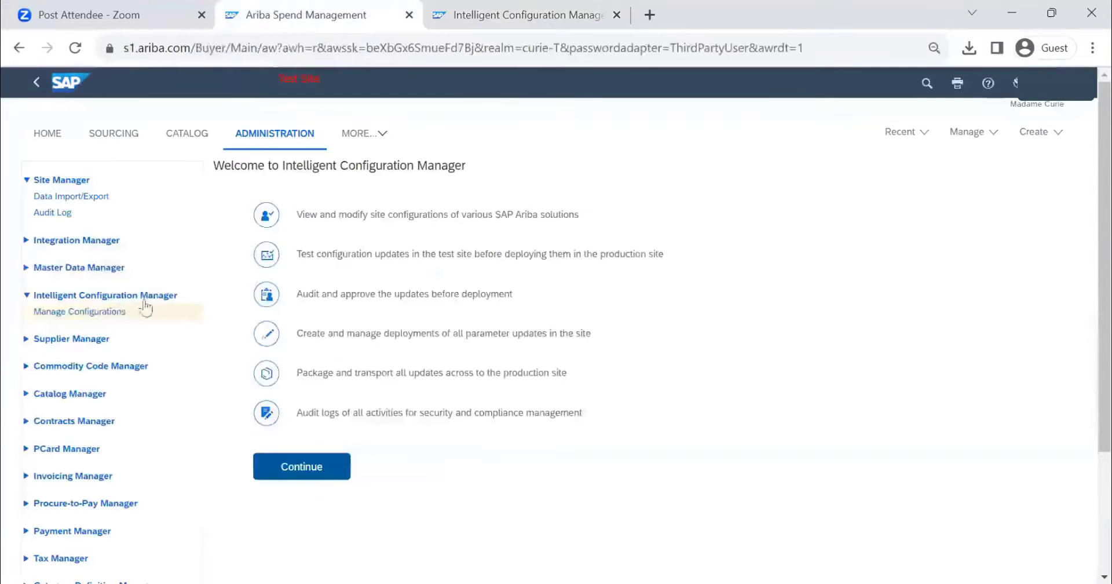
key(ctrl+Tab)
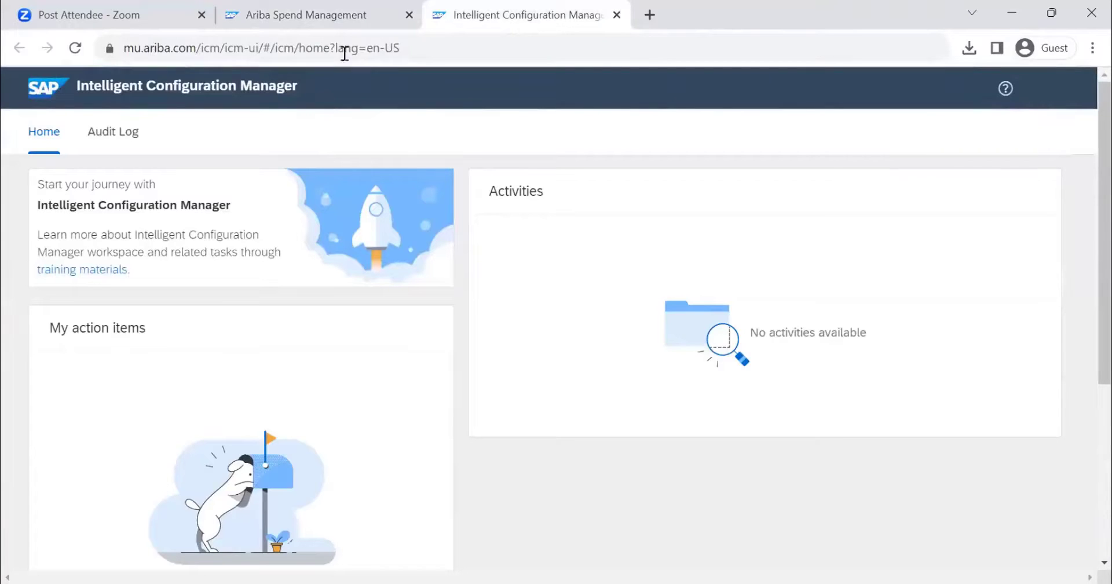
key(ctrl+shift+Tab)
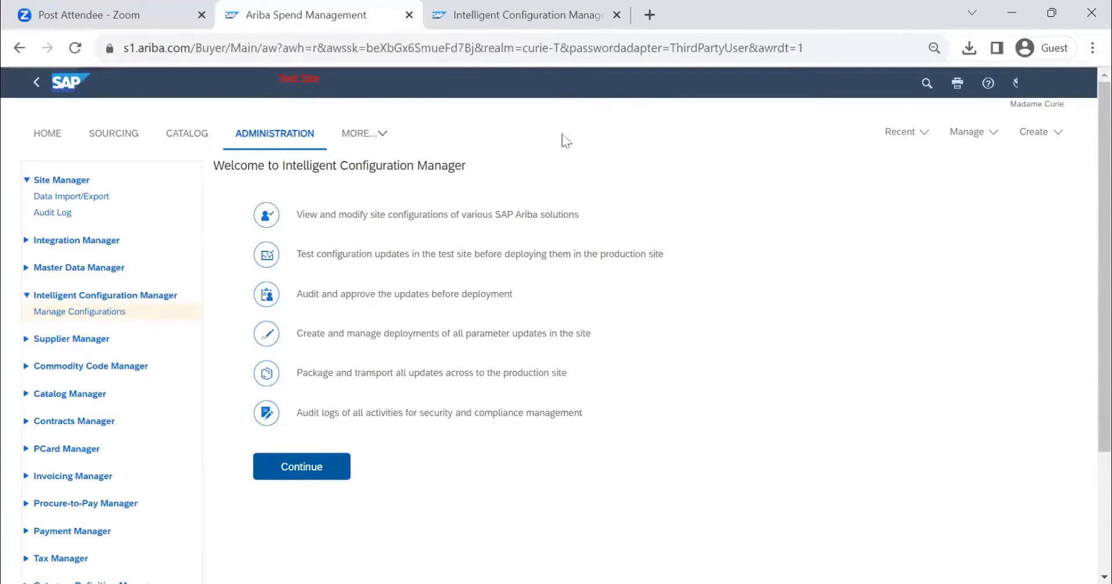
click(445, 26)
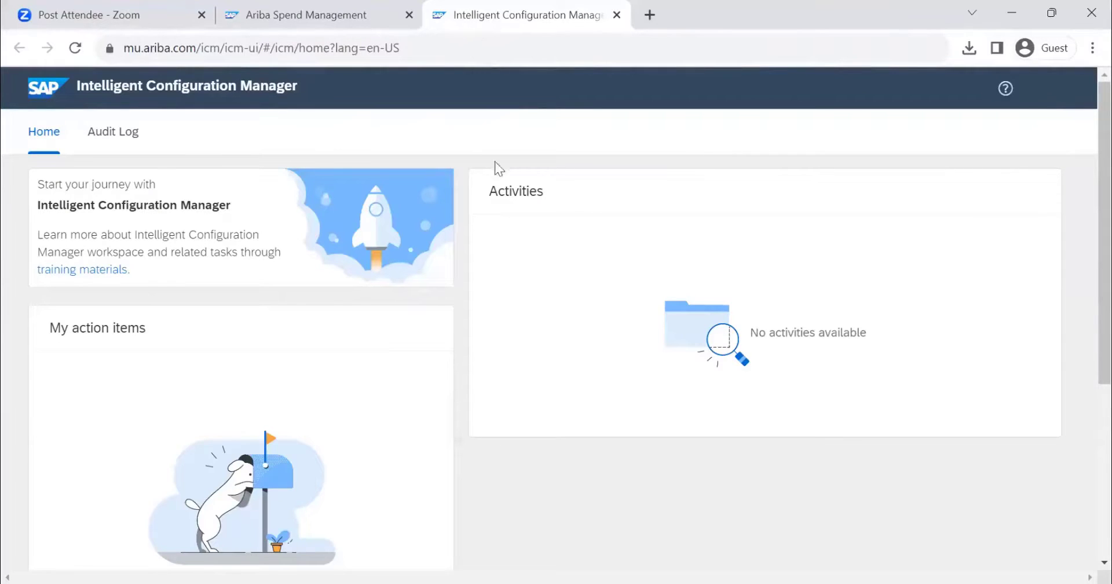
click(336, 23)
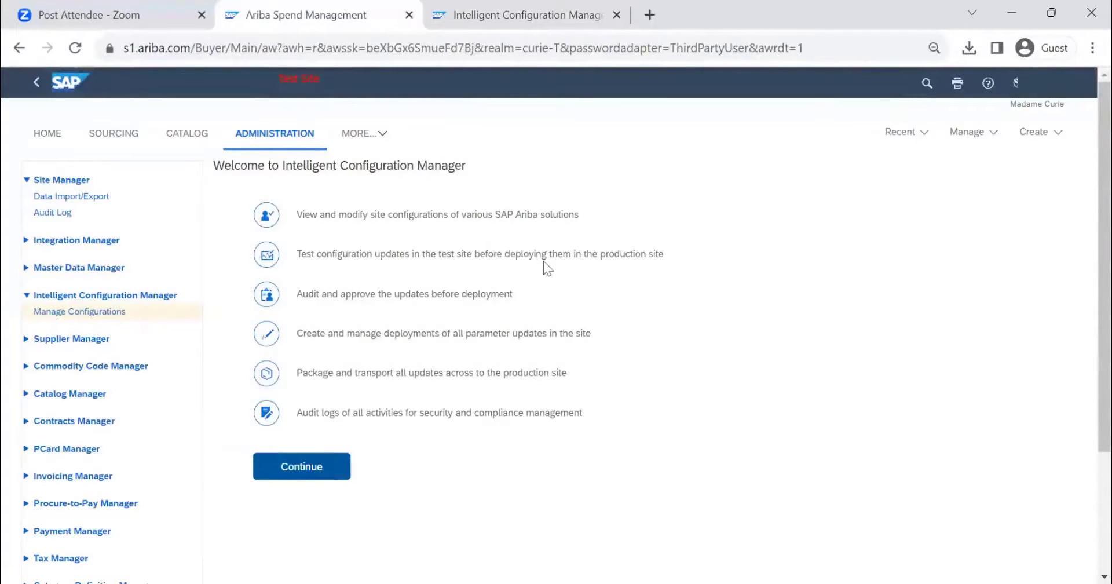
Return to the home dashboard, switch to the child site and open its Procurement dashboard
click(42, 135)
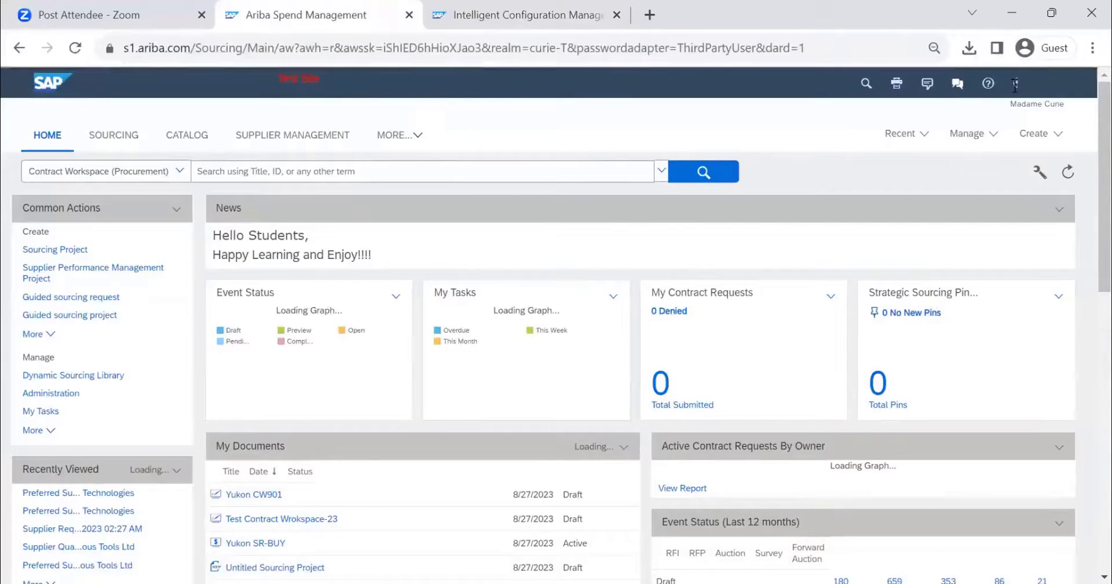
click(1015, 84)
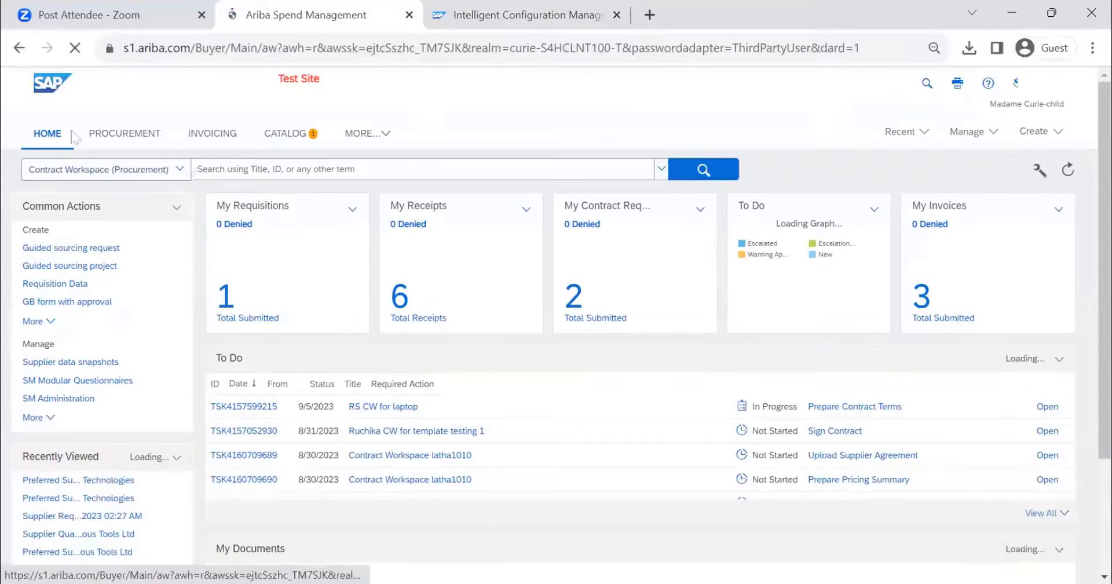
click(129, 139)
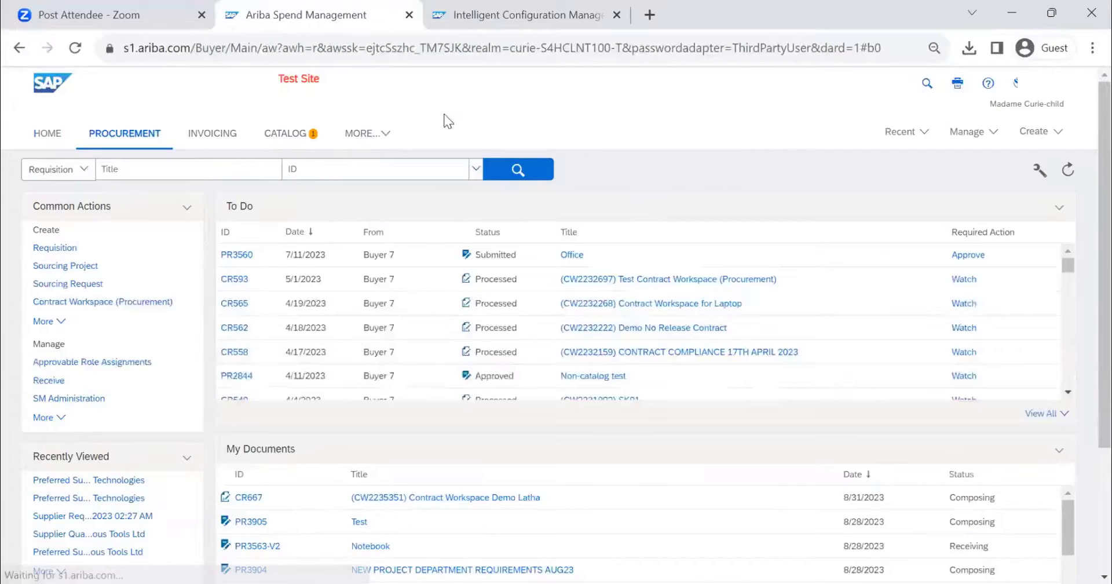
Open the Notebook requisition from My Documents and review its summary and line item details
scroll(599, 153, down, 2)
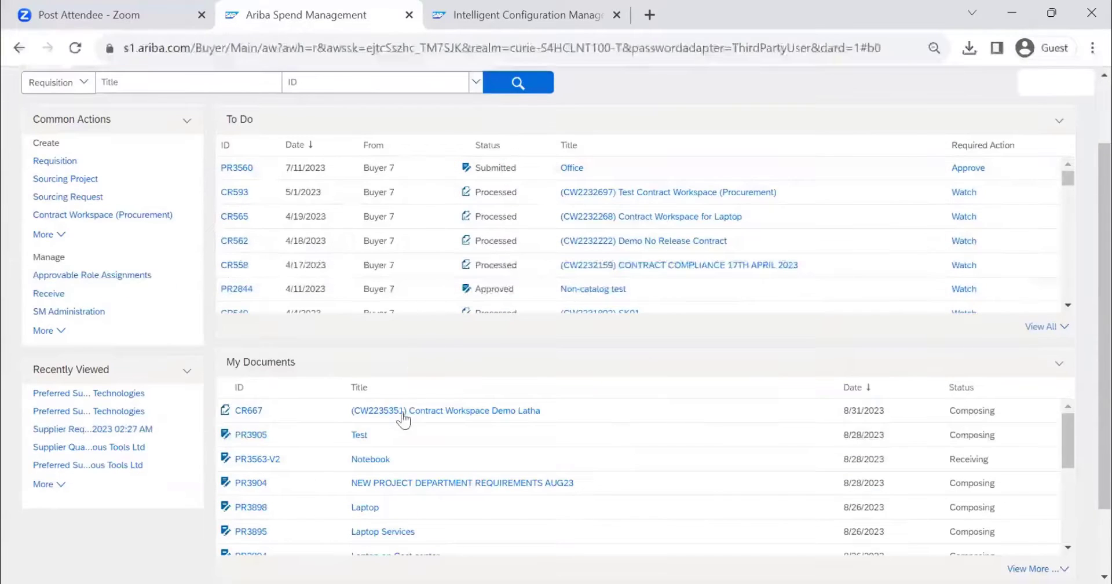
click(256, 461)
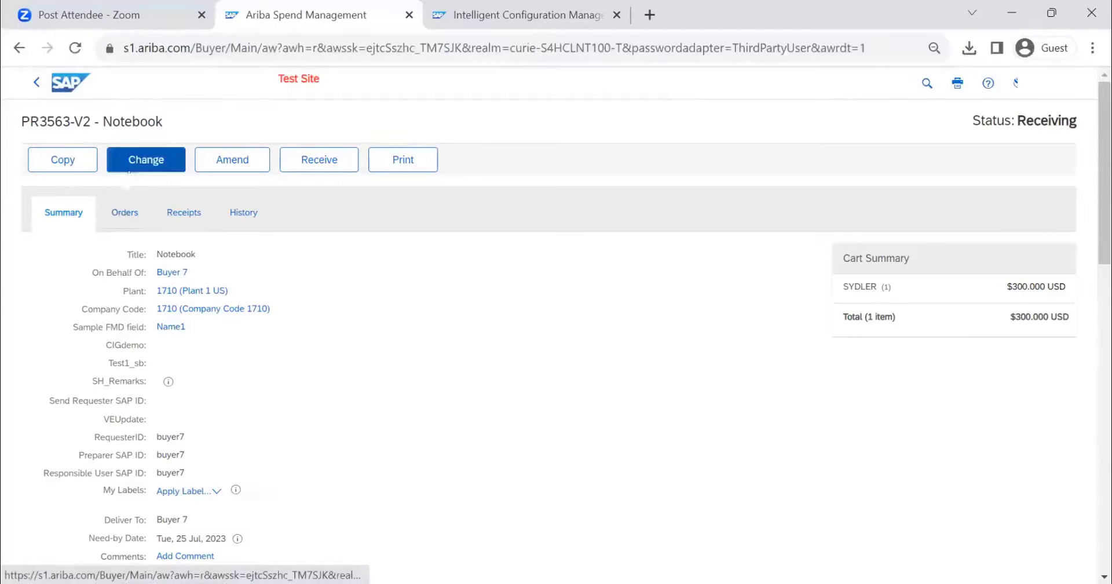
scroll(445, 278, down, 6)
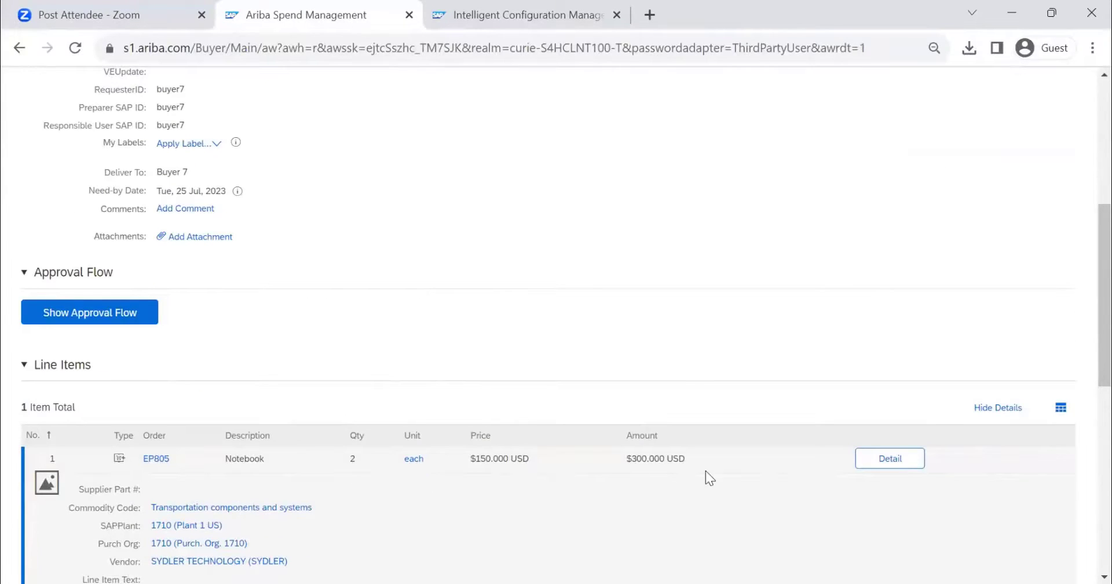
scroll(706, 470, down, 9)
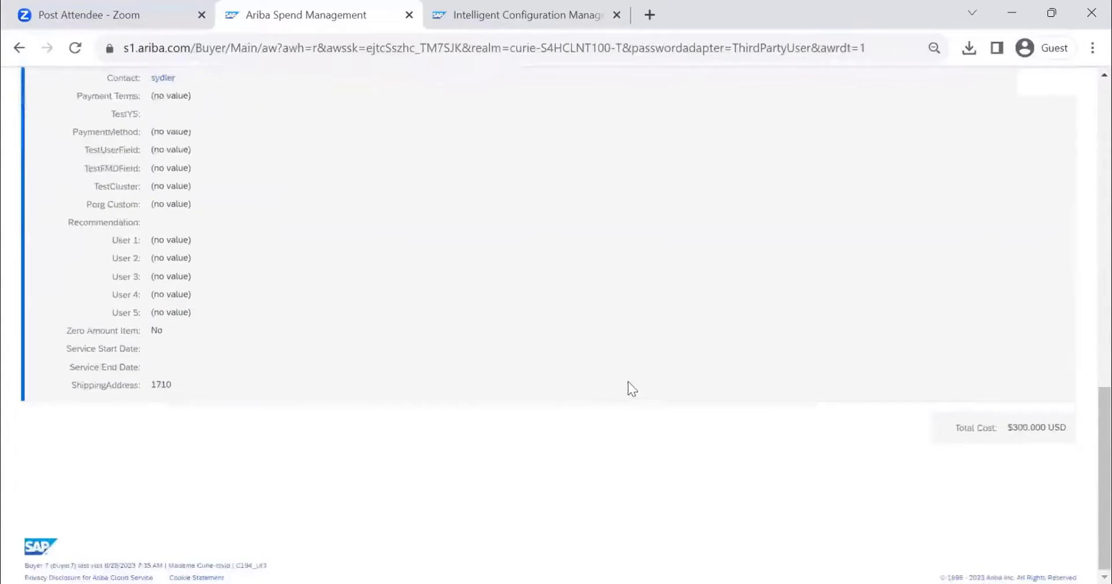
scroll(627, 382, up, 15)
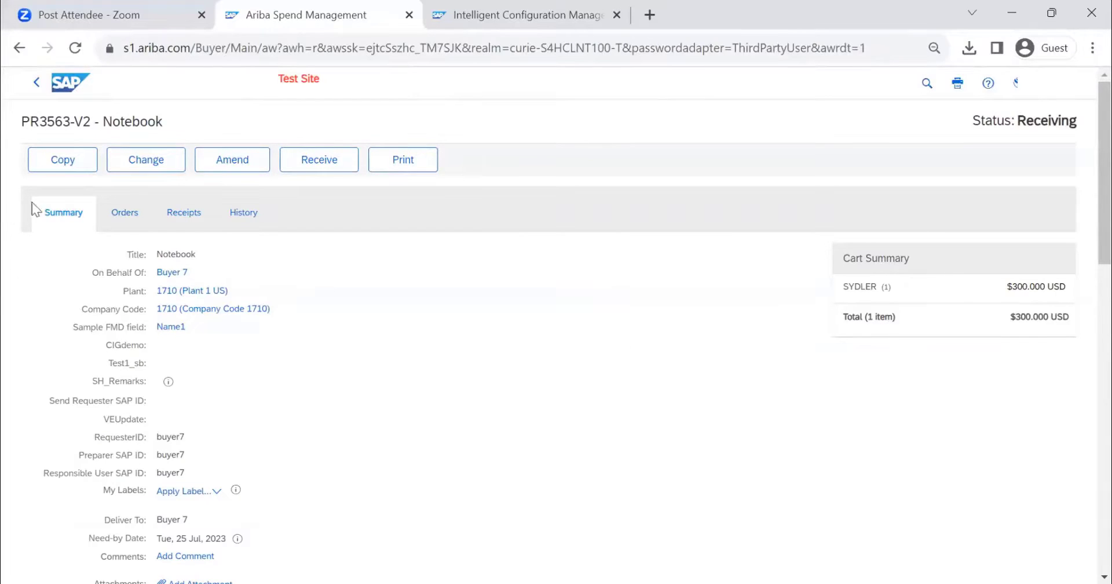
click(67, 169)
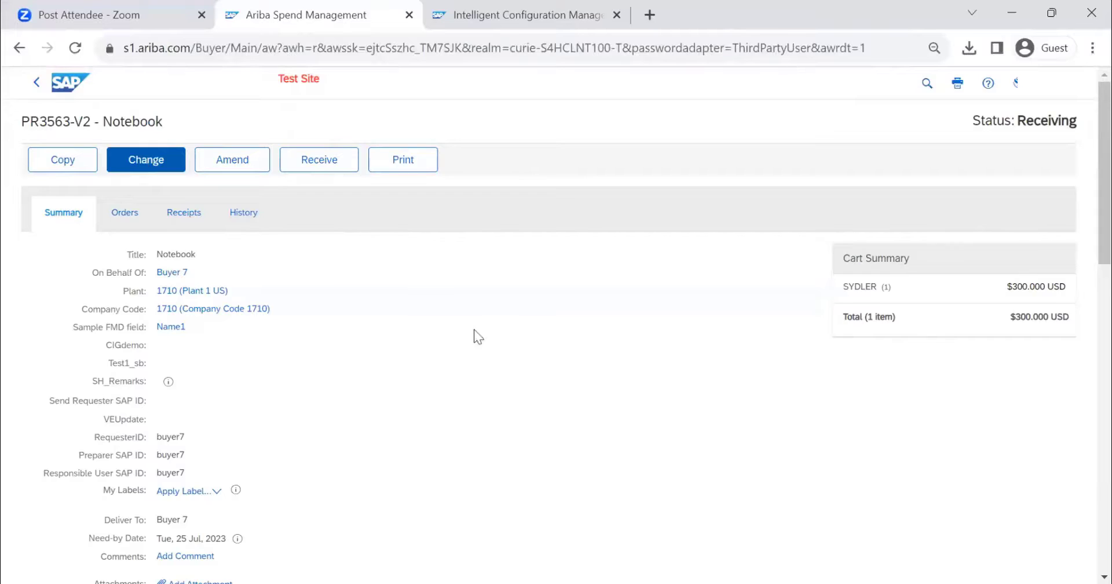
scroll(422, 293, down, 15)
scroll(418, 293, up, 2)
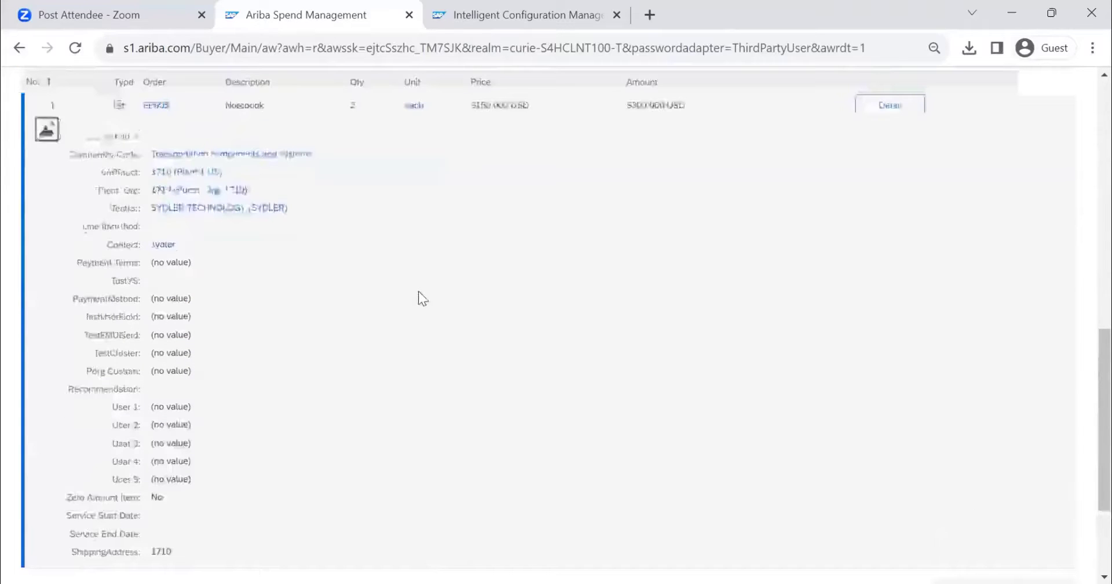
Show the Notebook requisition's orders and open the linked purchase order
scroll(419, 294, up, 15)
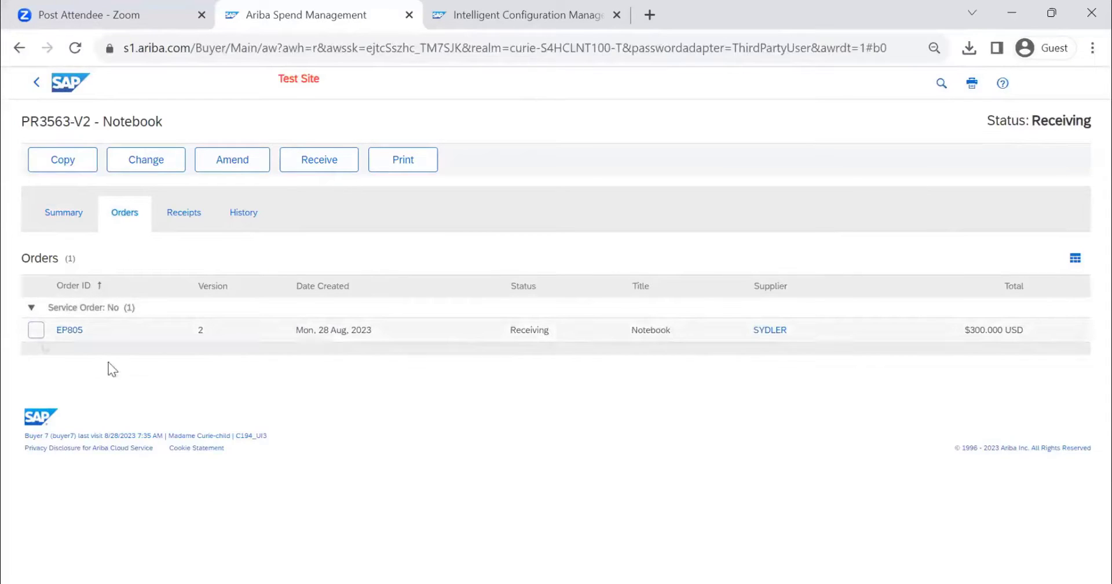
click(67, 331)
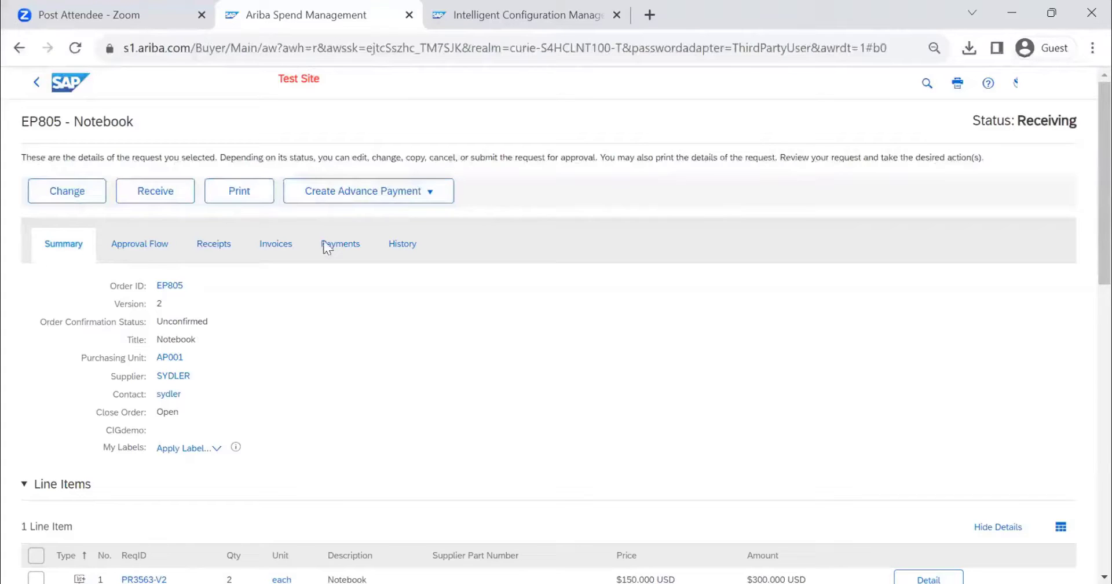
Change the Notebook purchase order by setting the line item's quantity to 3, and submit the change for approval
click(72, 197)
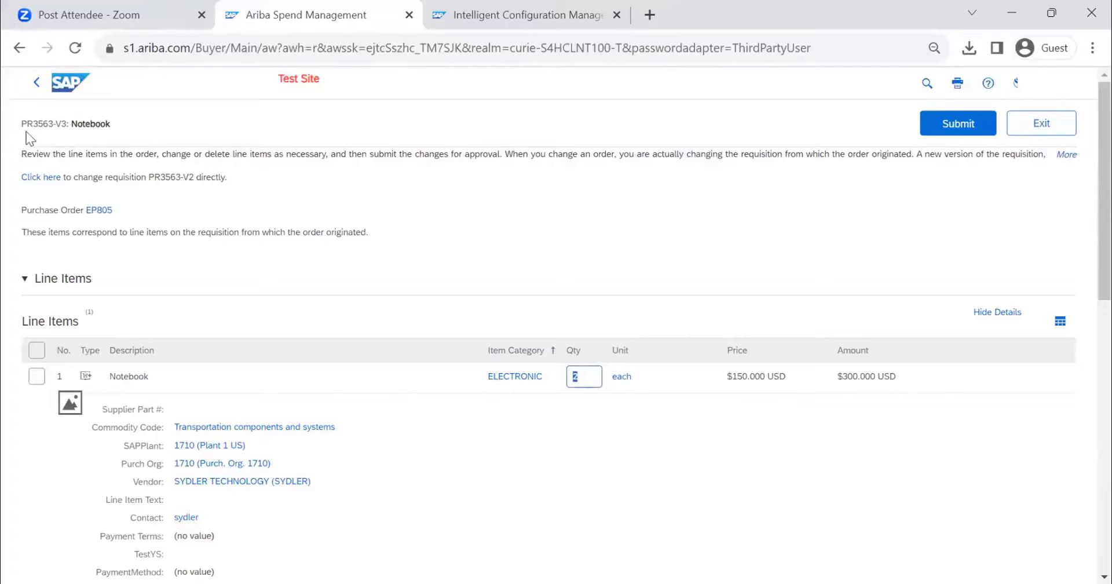
drag(68, 123, 27, 124)
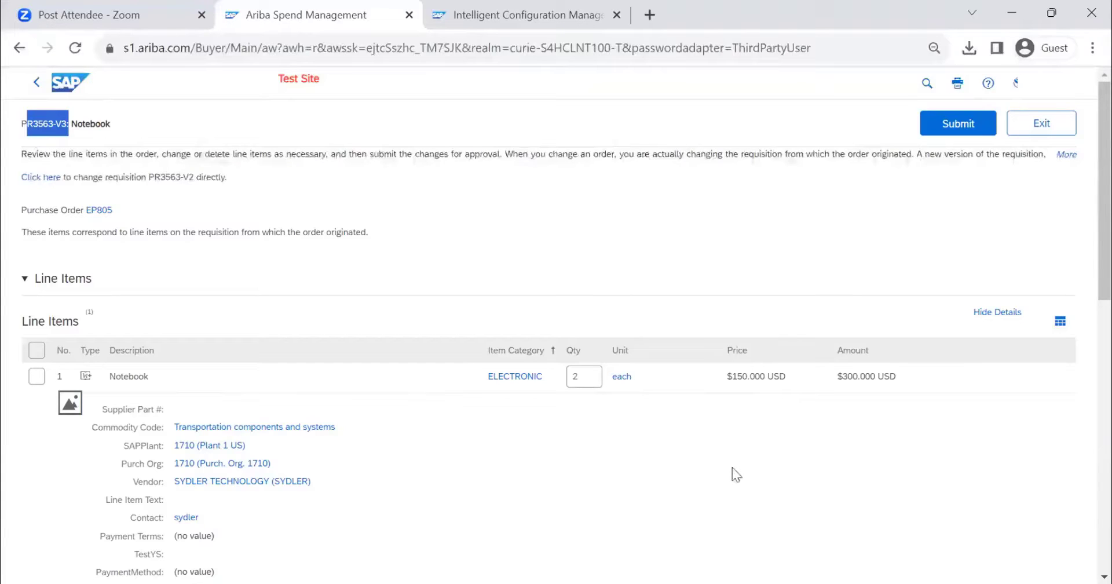
drag(579, 376, 562, 381)
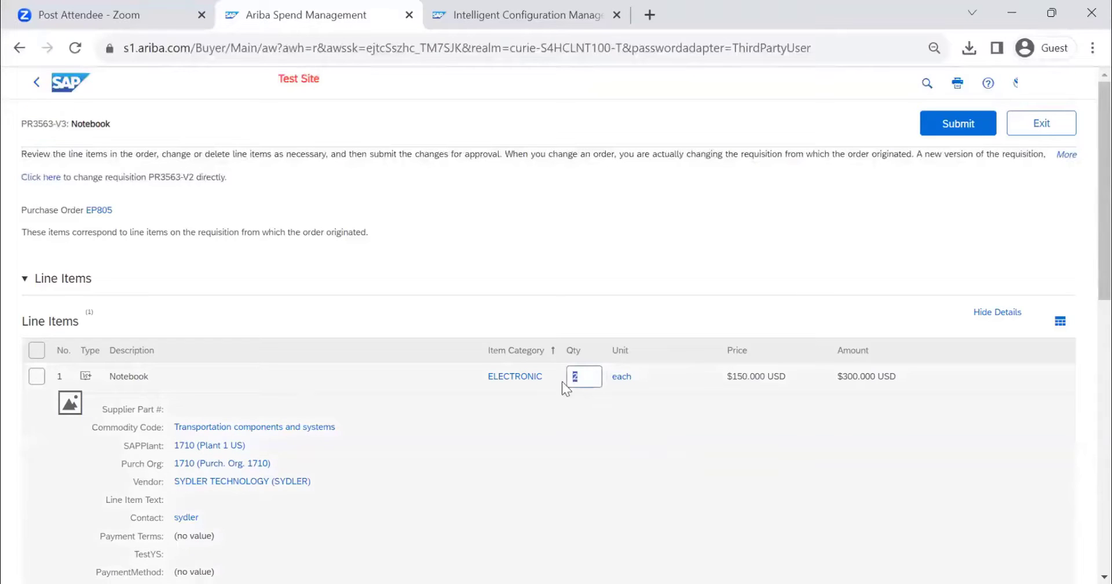
text(3)
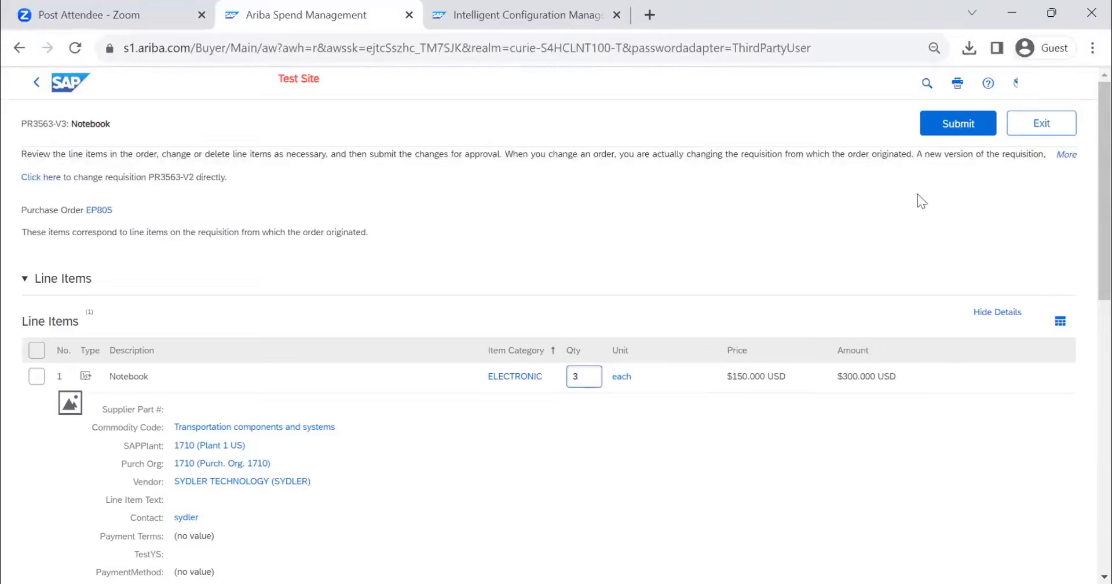
click(968, 131)
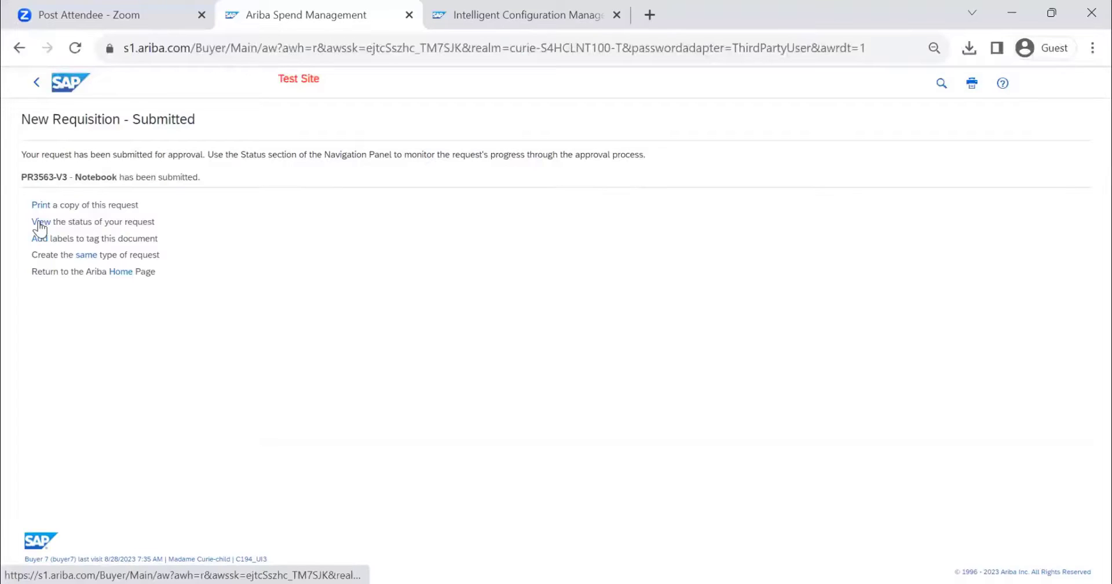
View the status of the submitted Notebook requisition and review its summary and approval flow
click(40, 224)
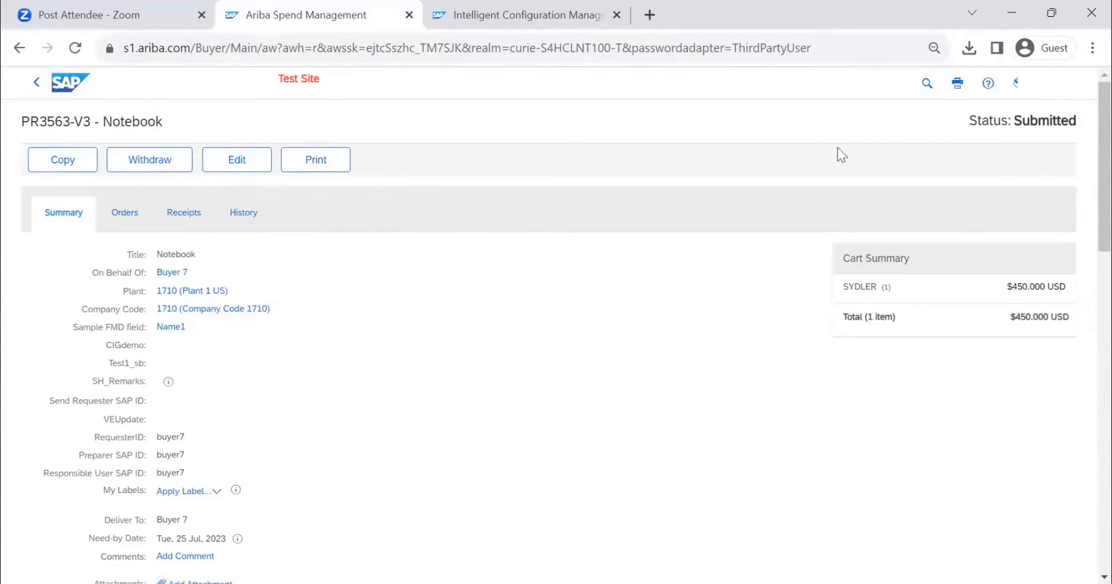
drag(1015, 125, 1080, 148)
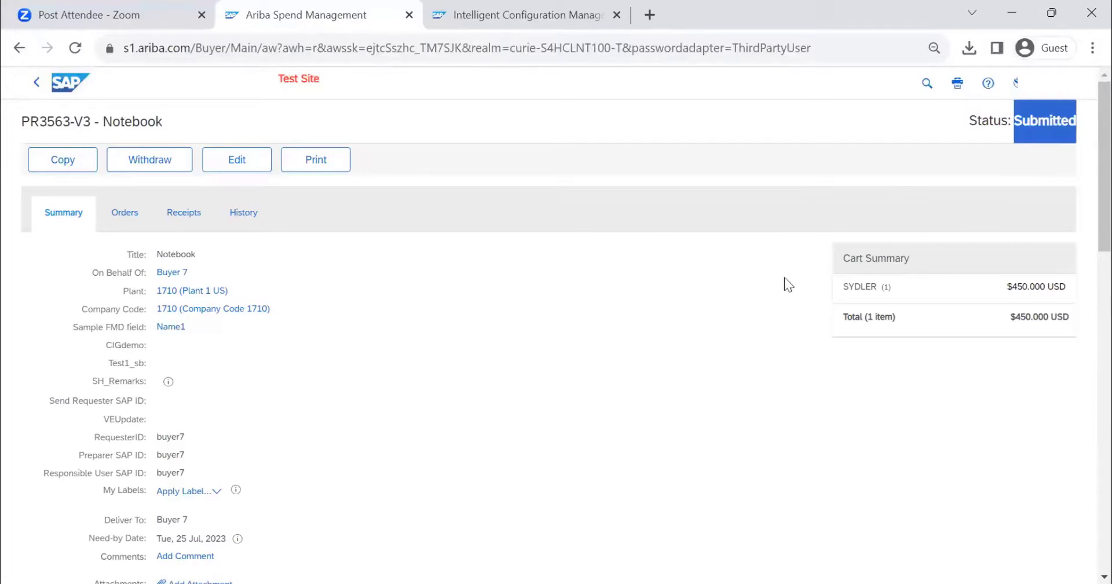
scroll(753, 279, down, 5)
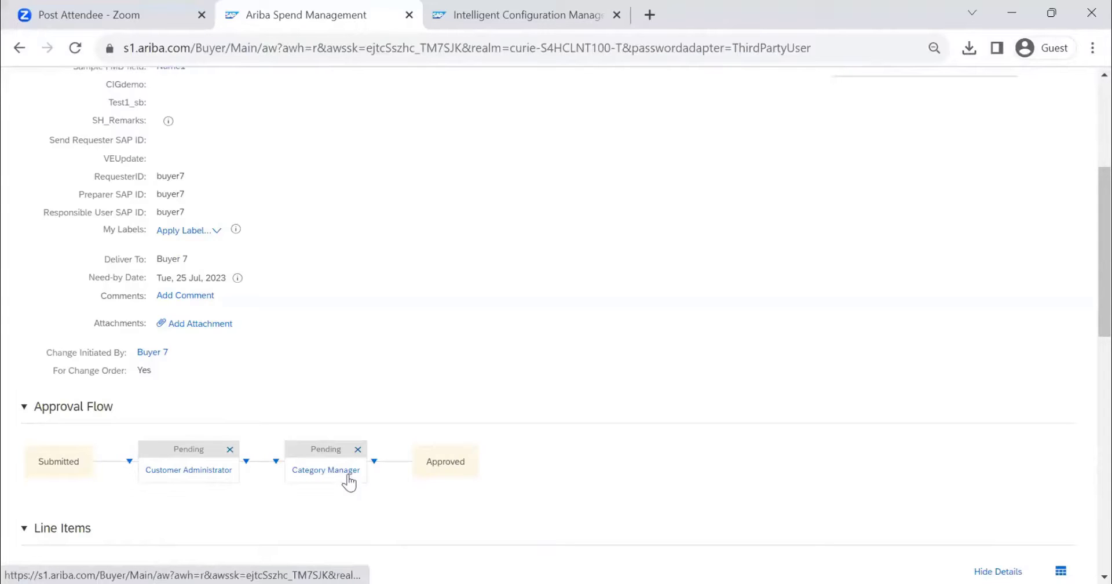
scroll(707, 364, up, 5)
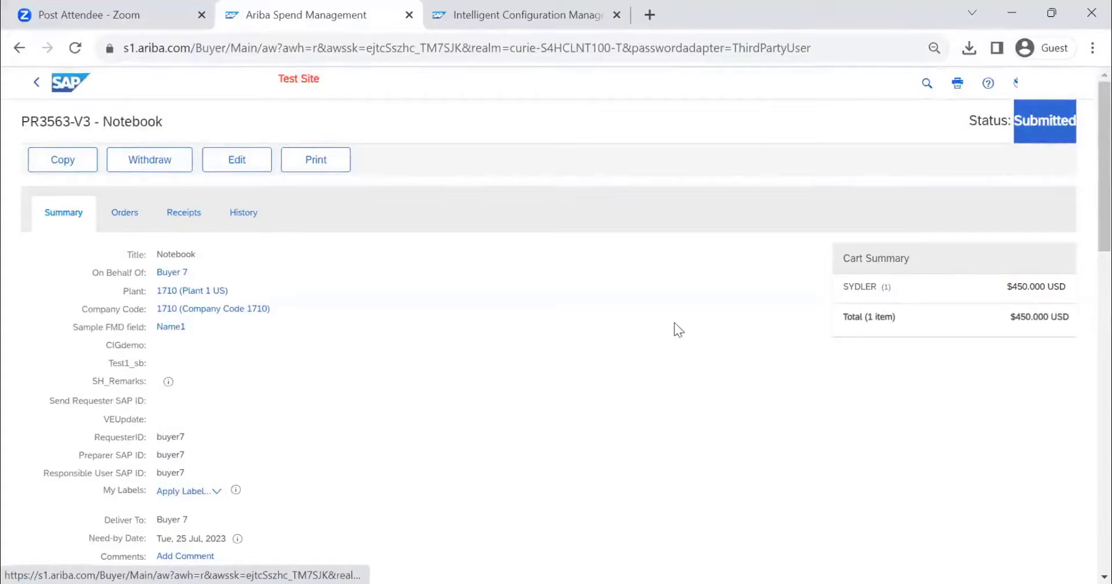
Delete the Customer Administrator and Category Manager approvers from the Notebook requisition's approval flow
scroll(371, 385, down, 5)
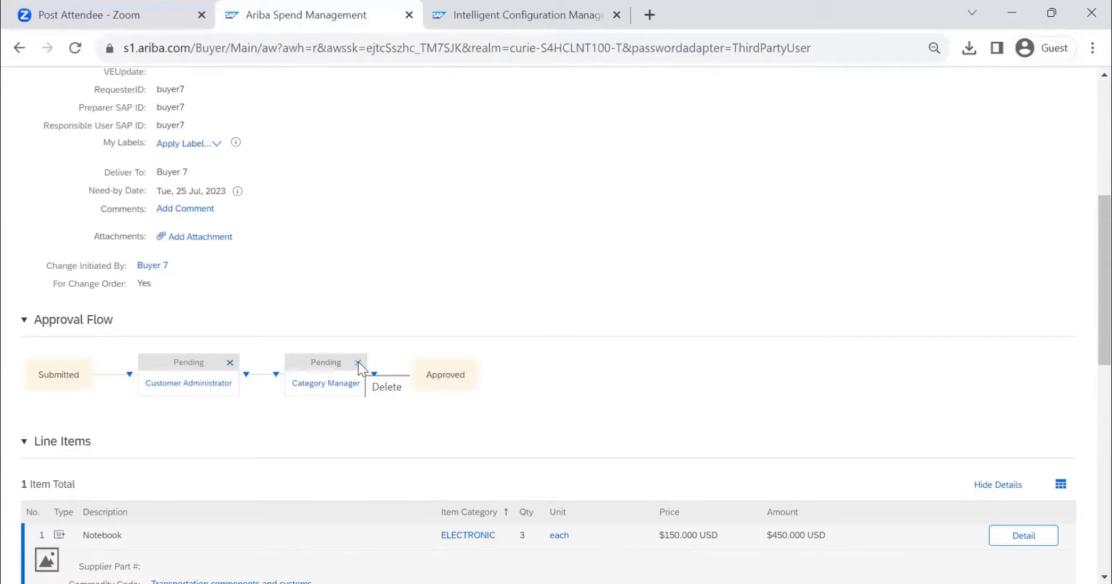
click(358, 361)
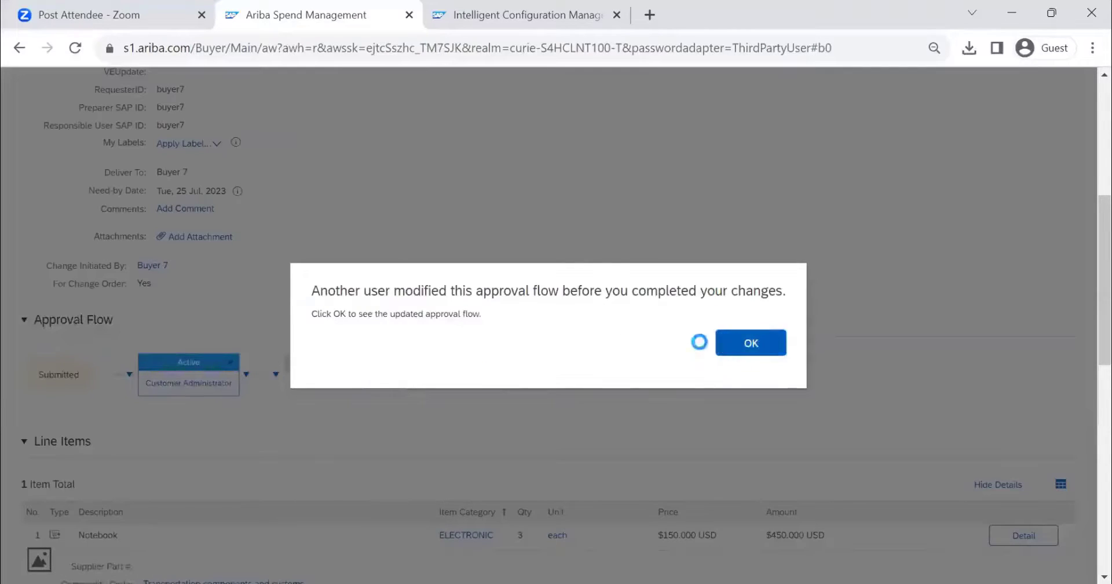
click(724, 342)
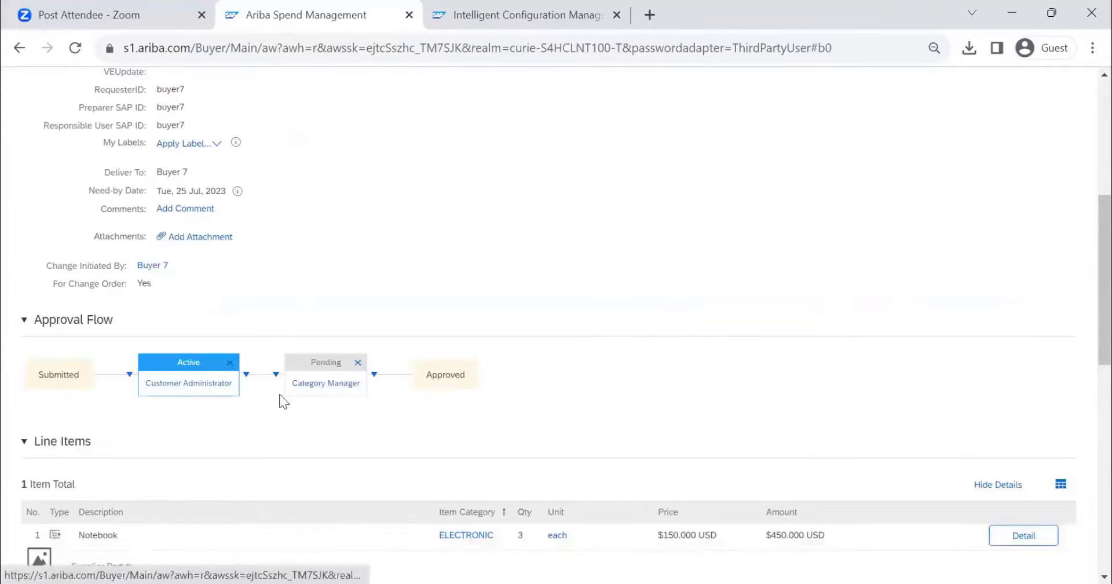
click(359, 362)
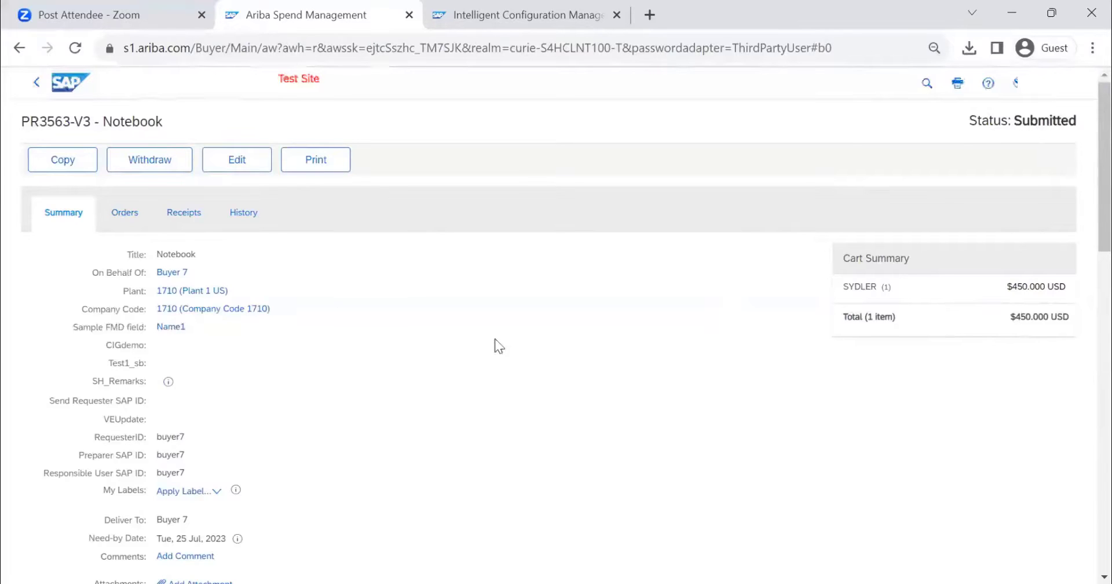
scroll(498, 345, down, 5)
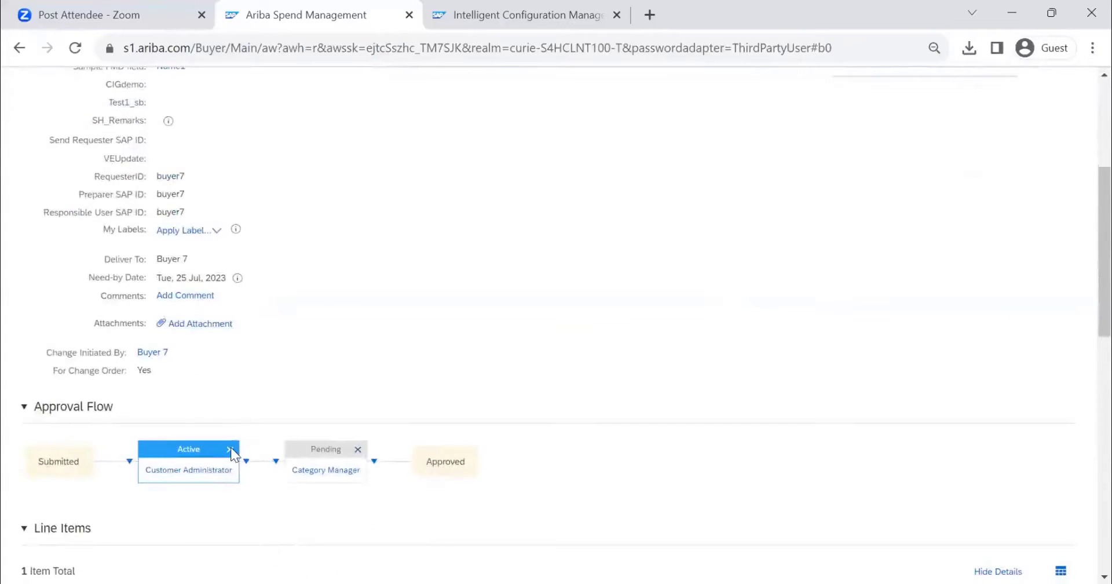
click(358, 447)
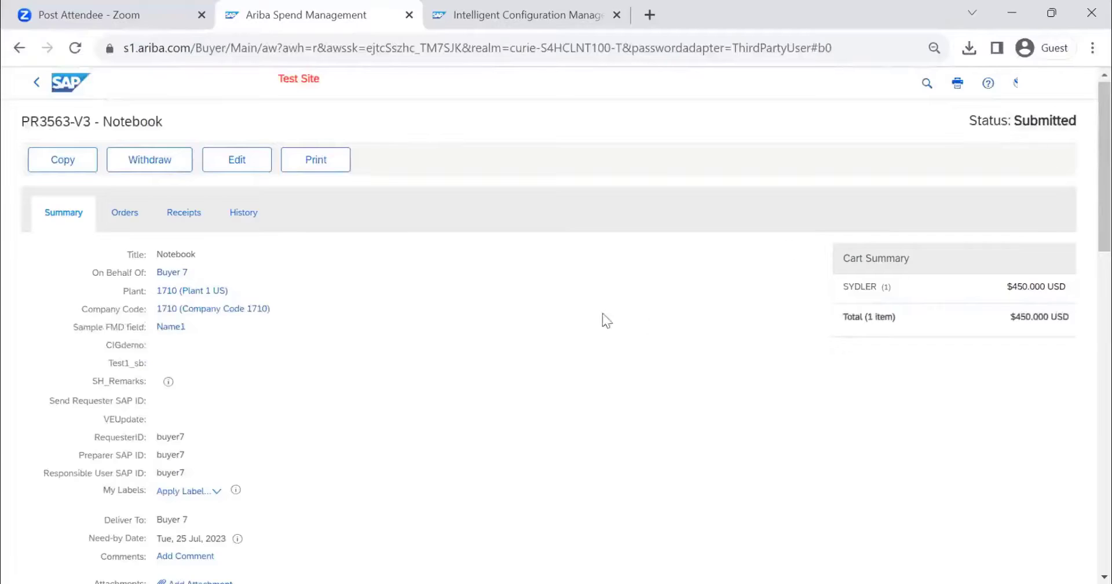
scroll(281, 351, down, 4)
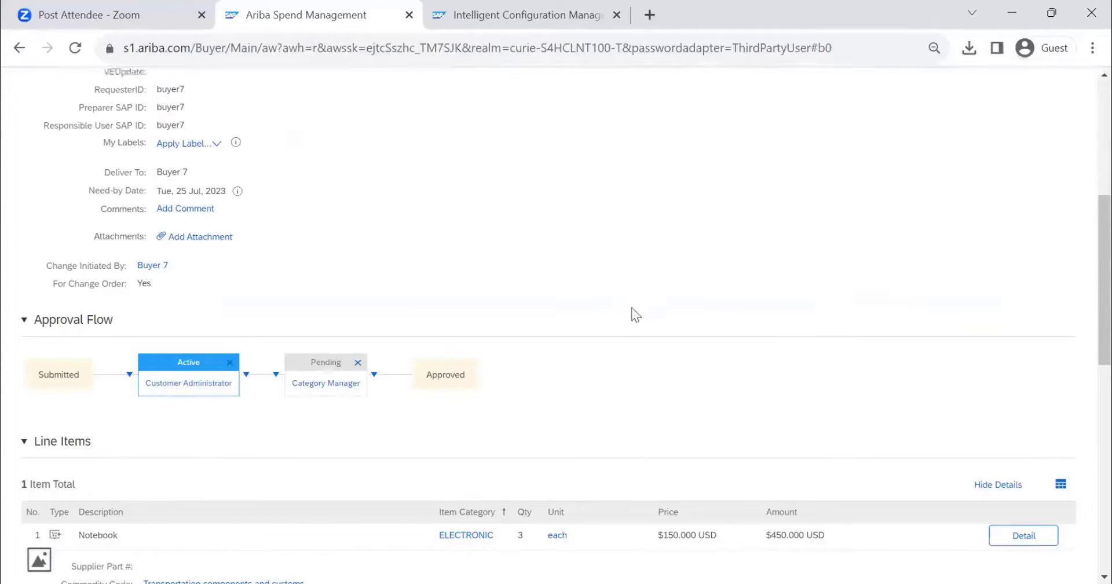
scroll(532, 360, down, 5)
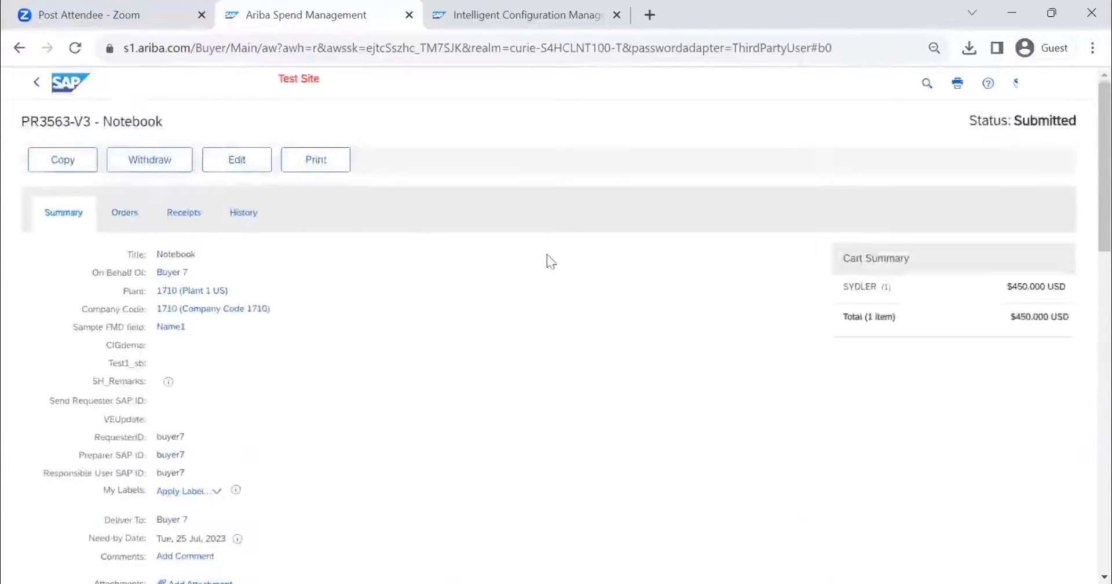
scroll(347, 325, down, 5)
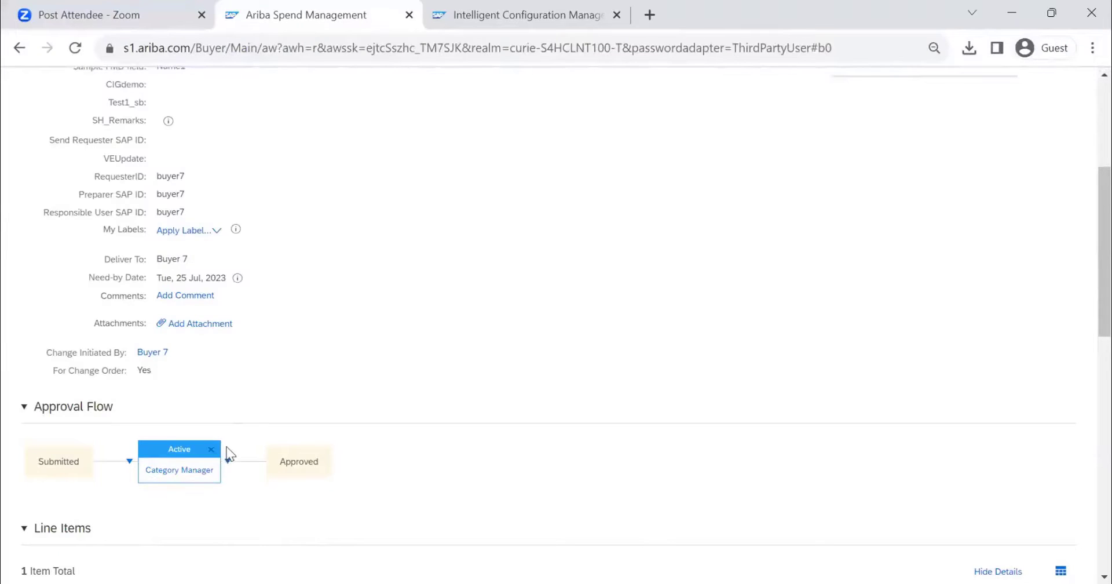
click(210, 449)
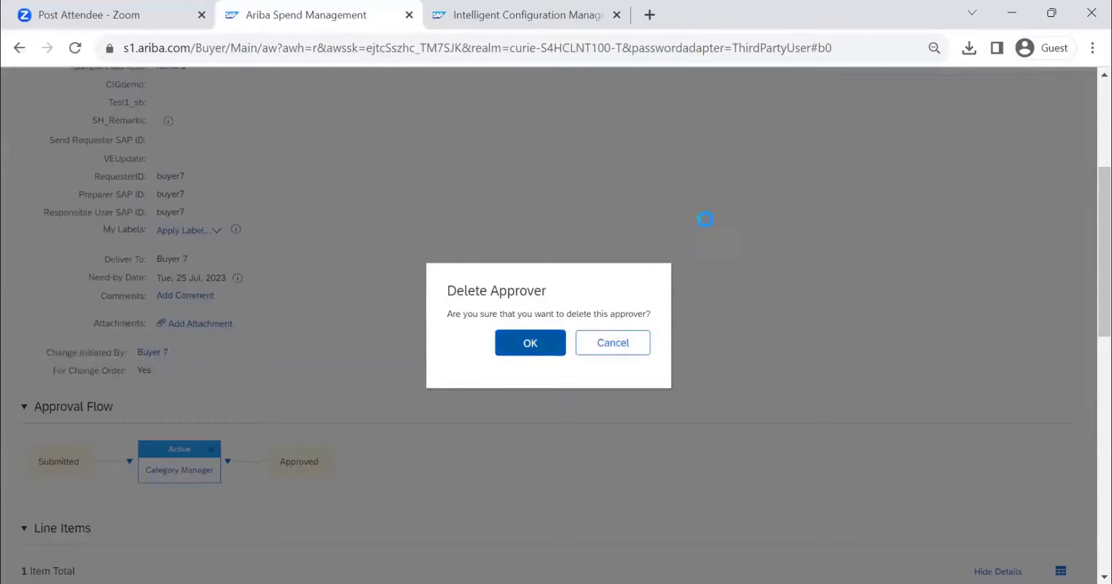
key(Return)
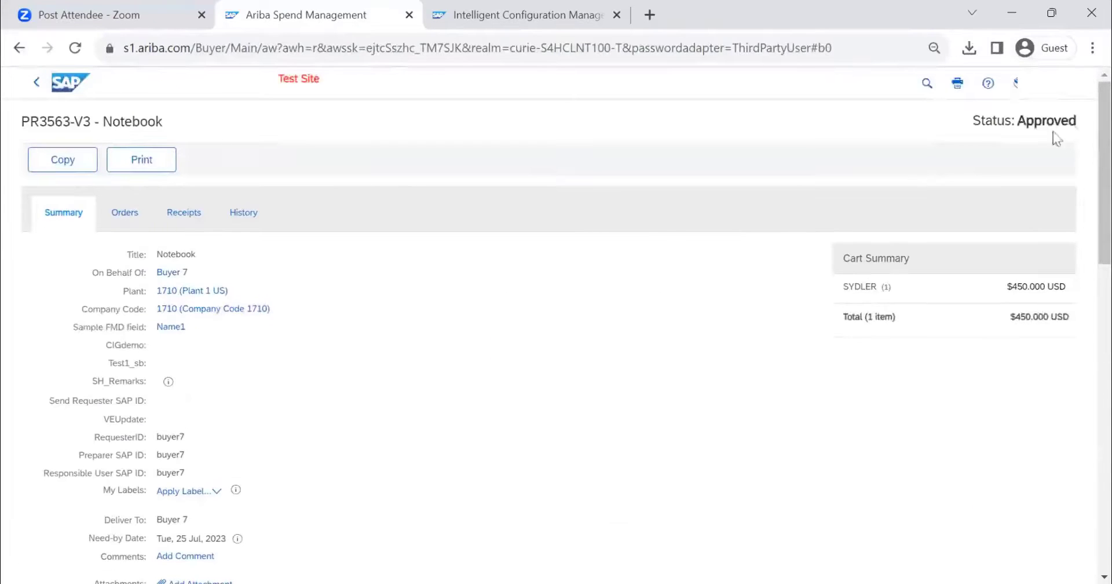
Check the Notebook requisition's status, reload the page and reopen its summary to refresh the status
drag(1019, 120, 1076, 122)
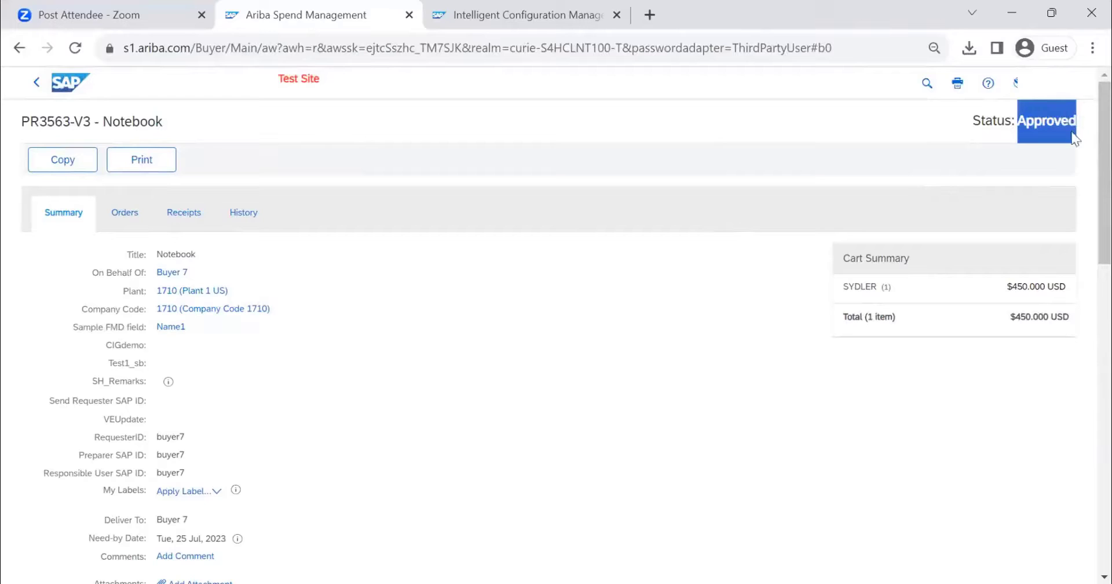
click(654, 281)
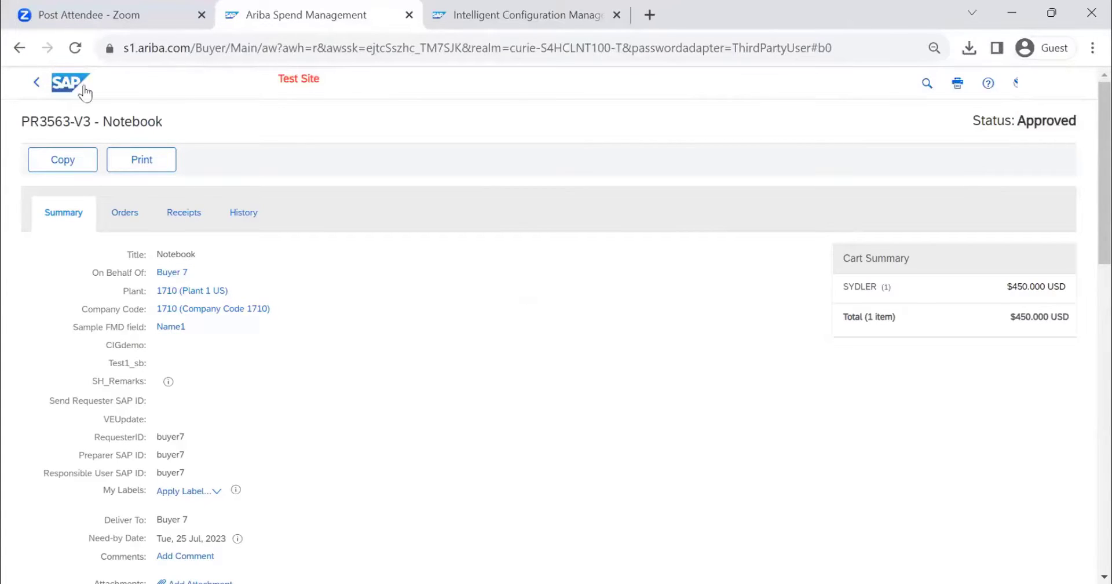
click(75, 47)
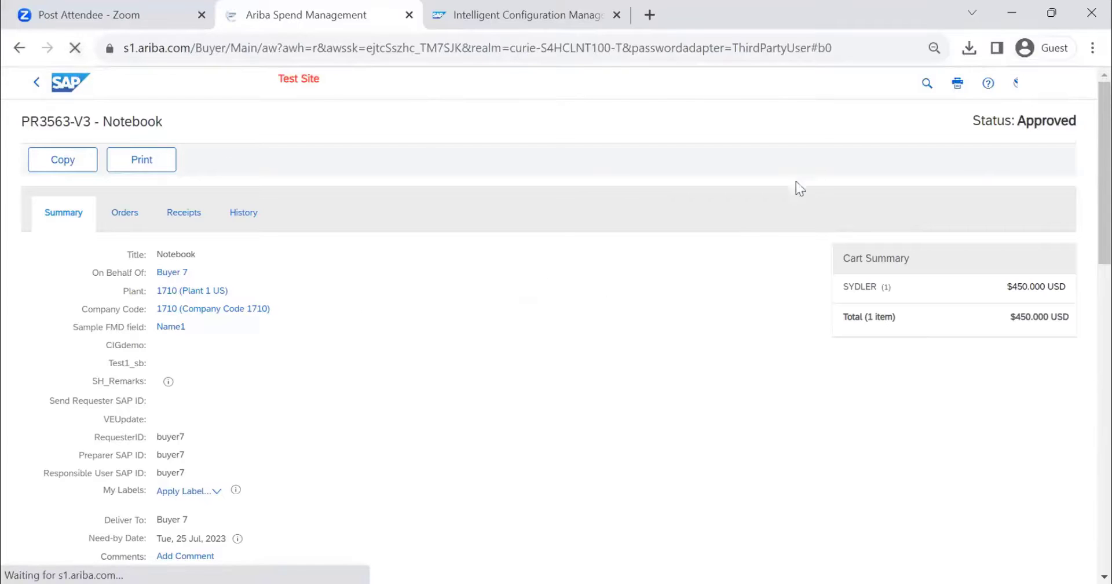
scroll(1011, 186, down, 5)
scroll(781, 238, up, 5)
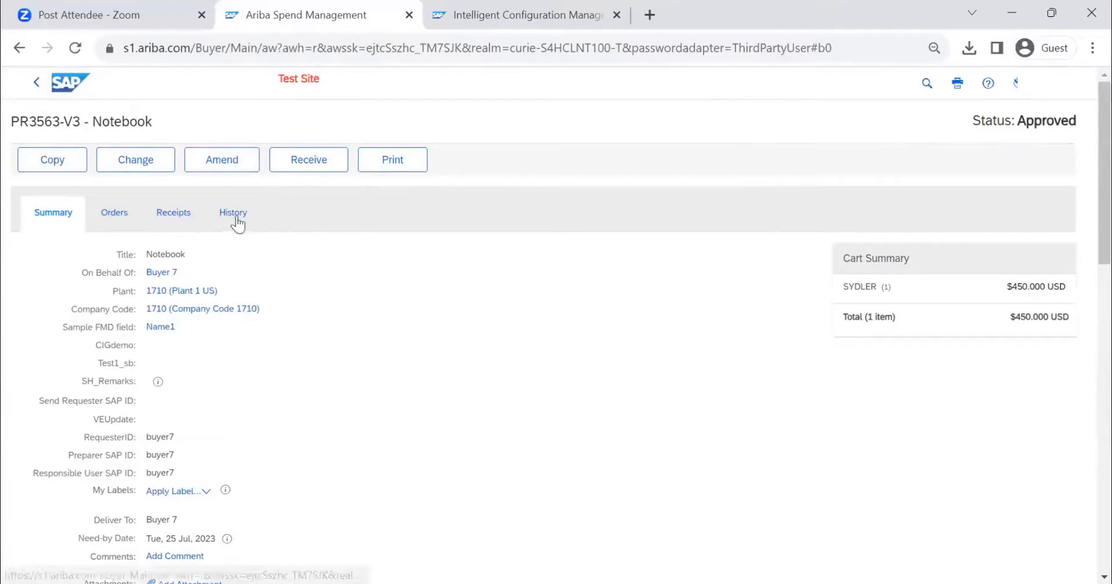
click(119, 225)
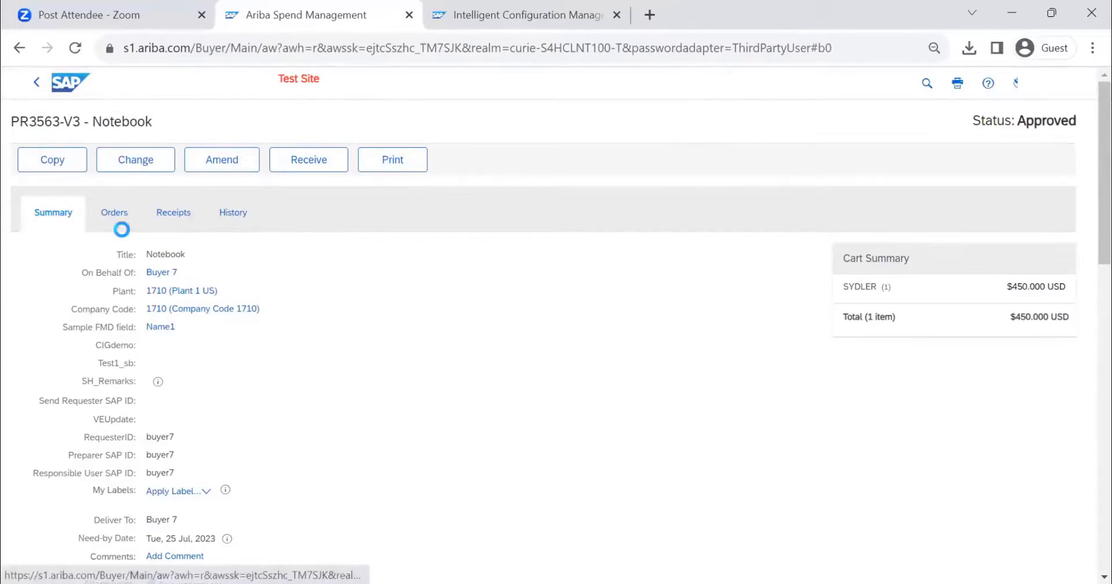
click(75, 216)
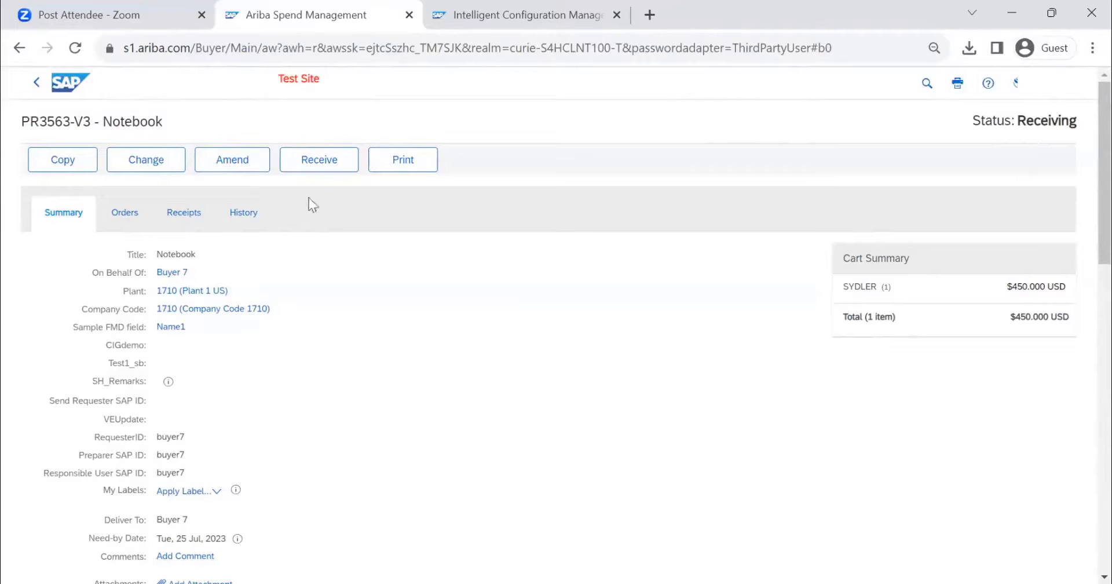
Review the Notebook requisition's orders and current status, and examine its history for approver changes and ordering entries
click(131, 220)
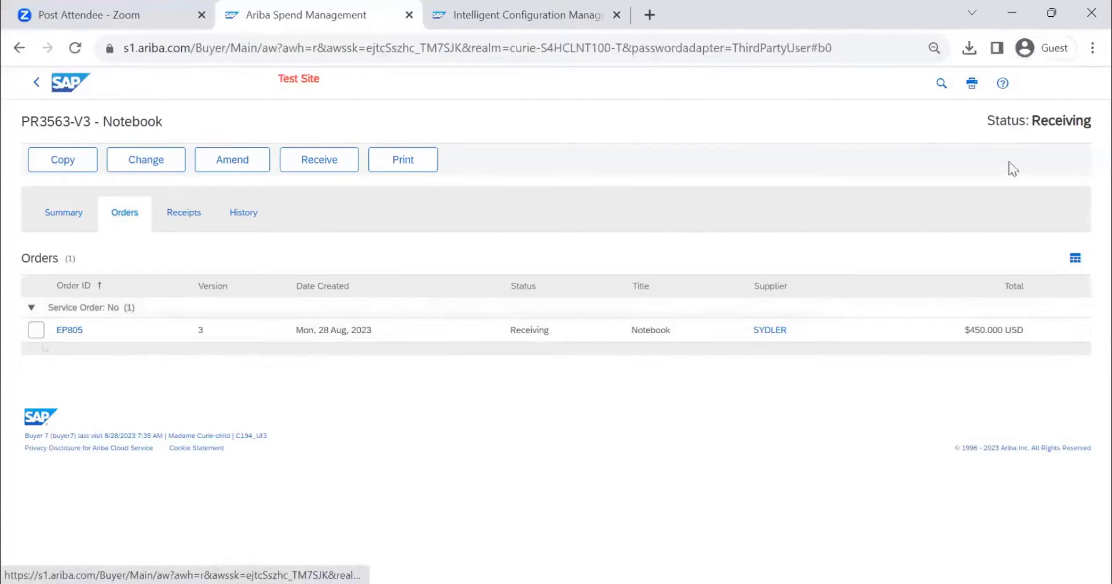
drag(1037, 122, 1087, 125)
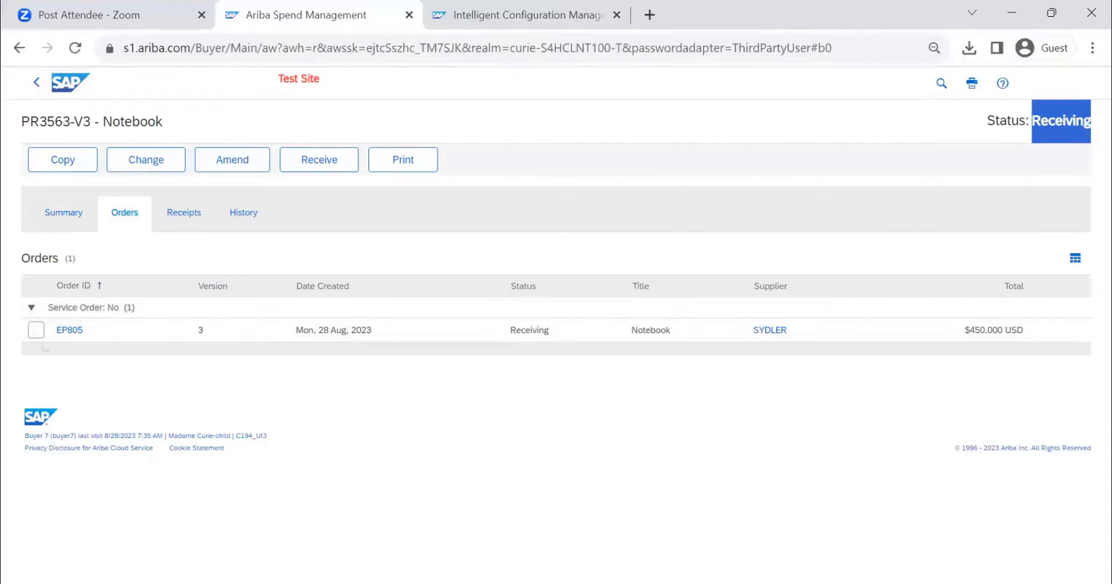
click(254, 222)
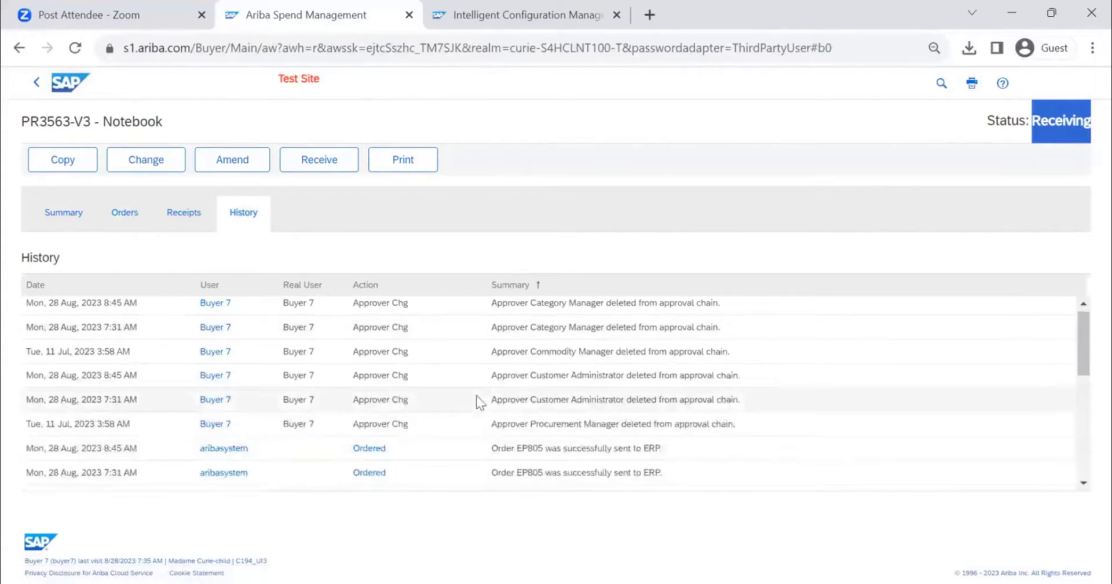
scroll(405, 405, down, 3)
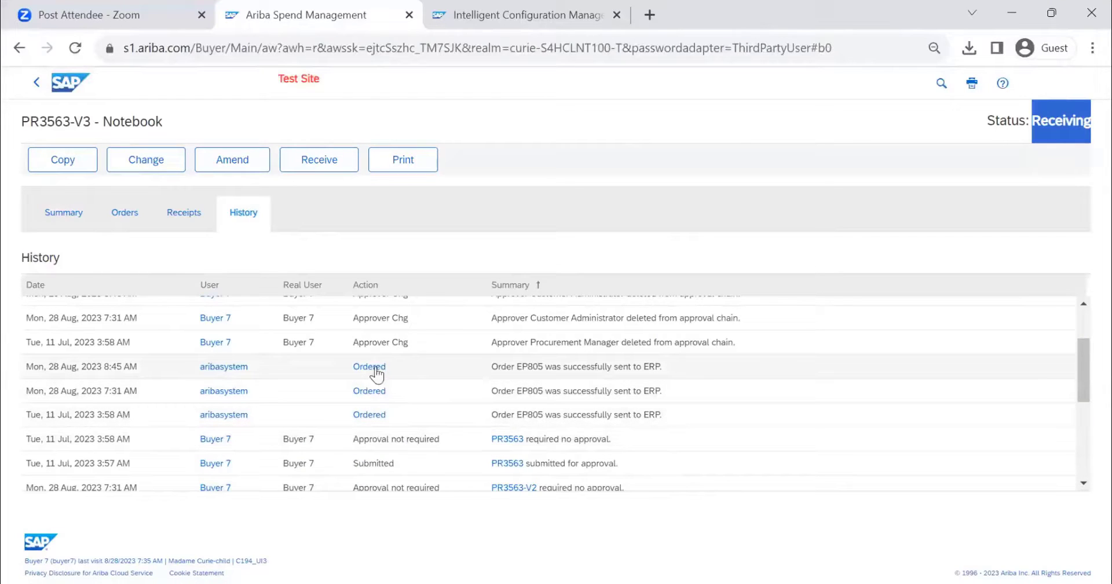
scroll(380, 380, up, 3)
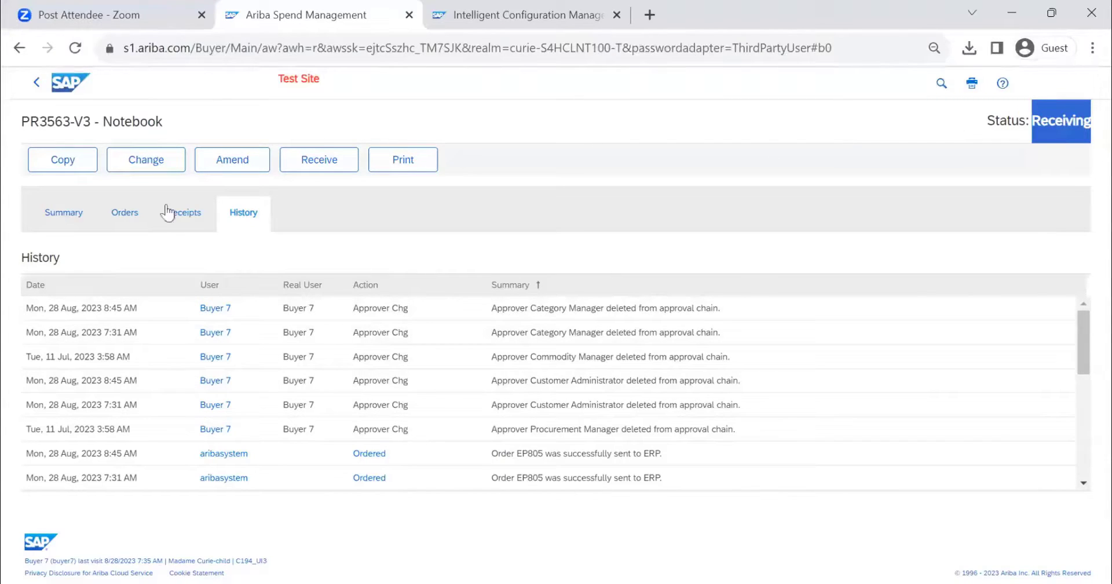
Return to the Notebook requisition's list of orders
click(129, 221)
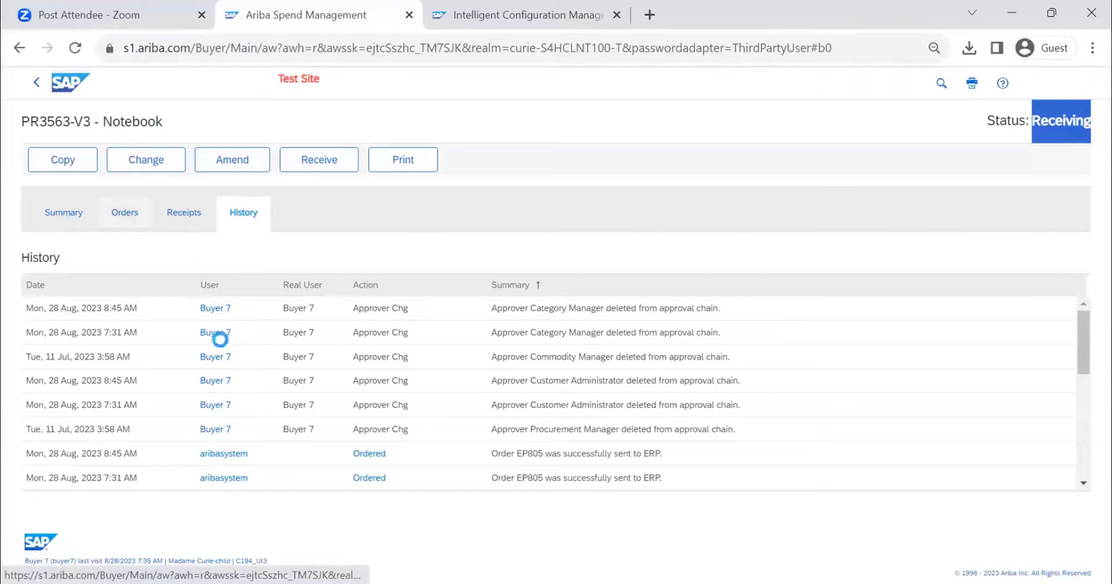